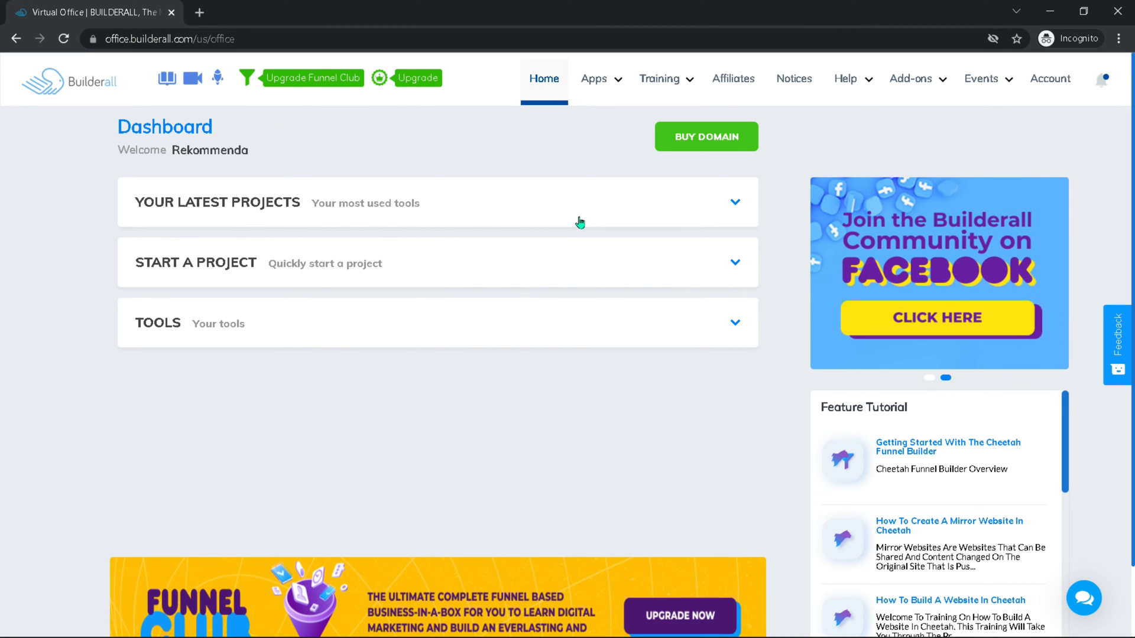
Step: Open Builderall's domain purchase form from its app list and acknowledge the verification notice
{"action": "left_click", "coordinate": [631, 94]}
{"action": "left_click", "coordinate": [599, 82]}
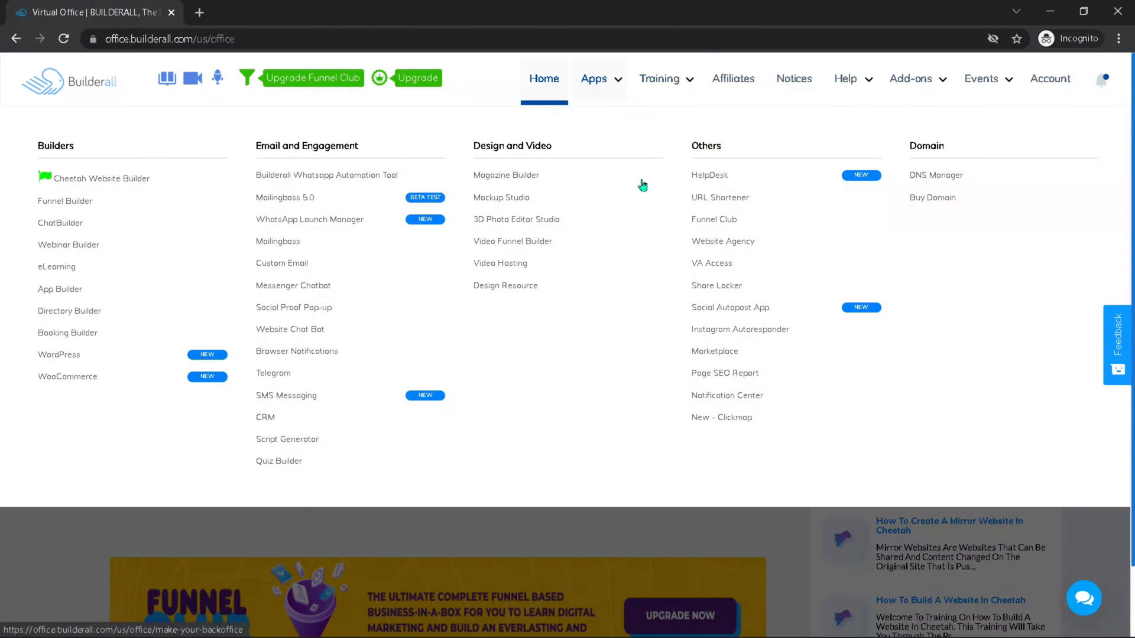
{"action": "left_click", "coordinate": [945, 197]}
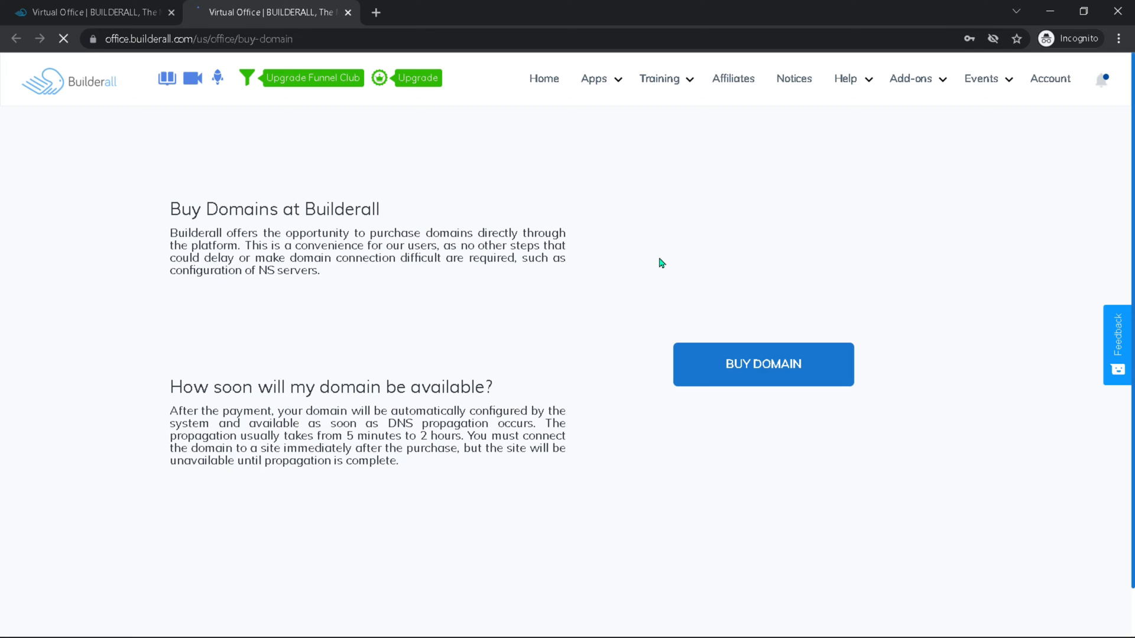
{"action": "left_click", "coordinate": [769, 367]}
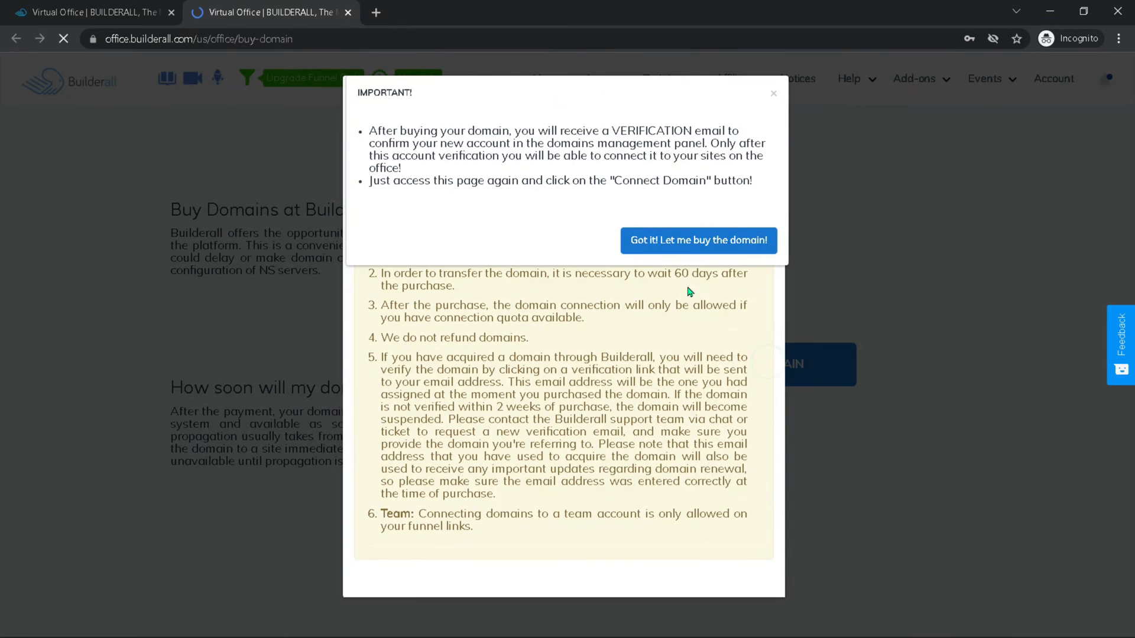
{"action": "left_click", "coordinate": [709, 243]}
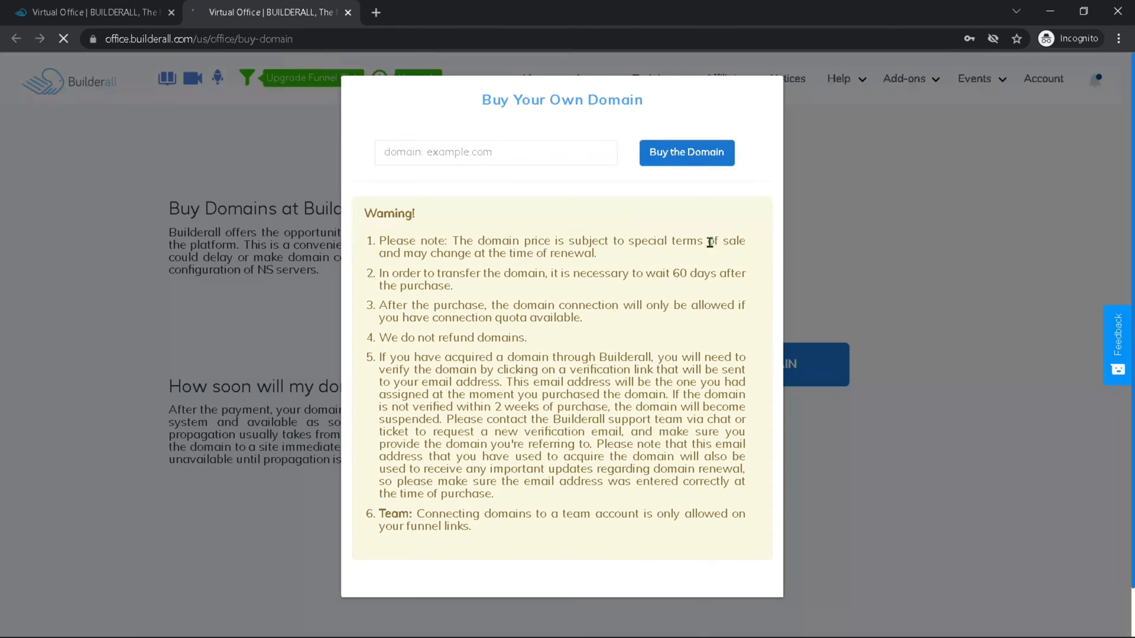
Step: Check techtoolreview.com for availability and registration price, and close the purchase form without registering it
{"action": "left_click", "coordinate": [382, 149]}
{"action": "type", "text": "techtoolreview.com"}
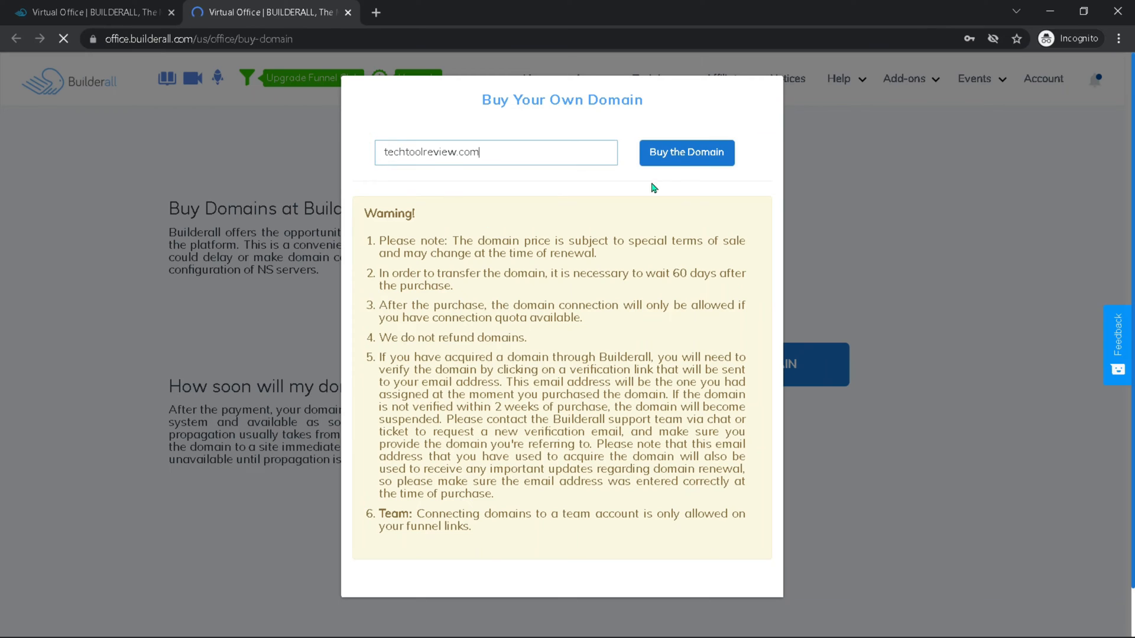
{"action": "left_click", "coordinate": [656, 158]}
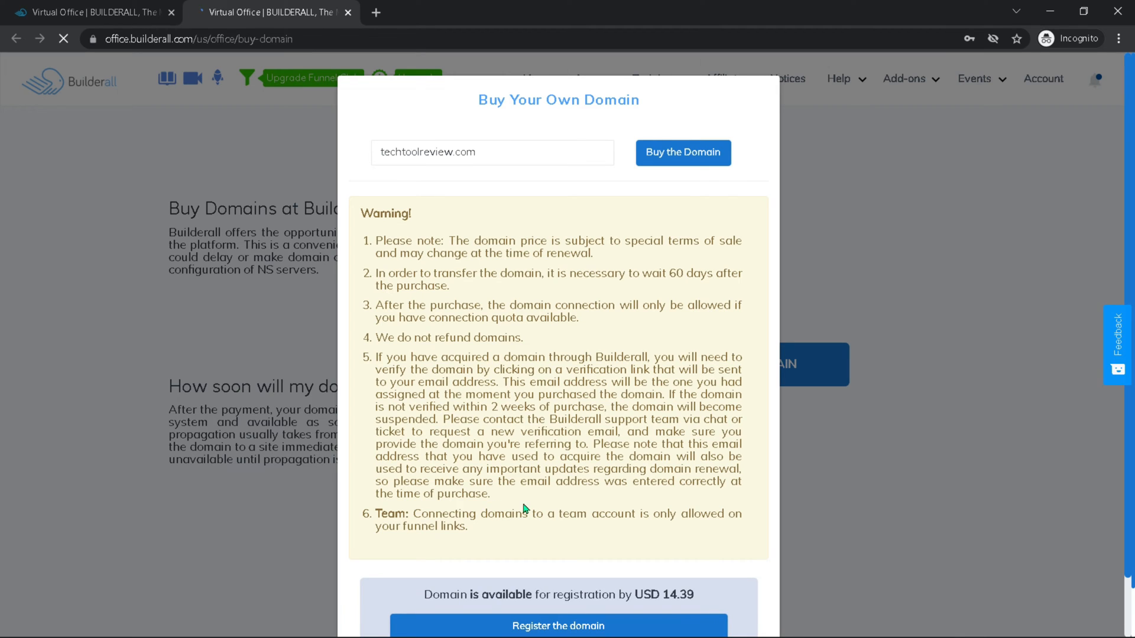
{"action": "scroll", "coordinate": [551, 508], "scroll_direction": "down", "scroll_amount": 2}
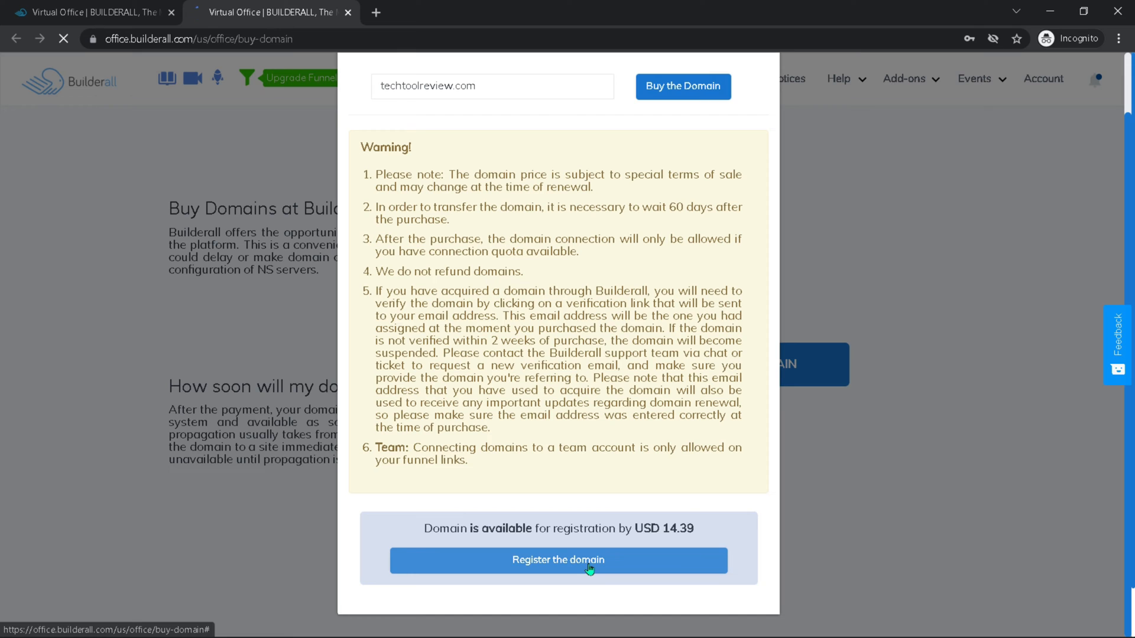
{"action": "scroll", "coordinate": [571, 312], "scroll_direction": "up", "scroll_amount": 2}
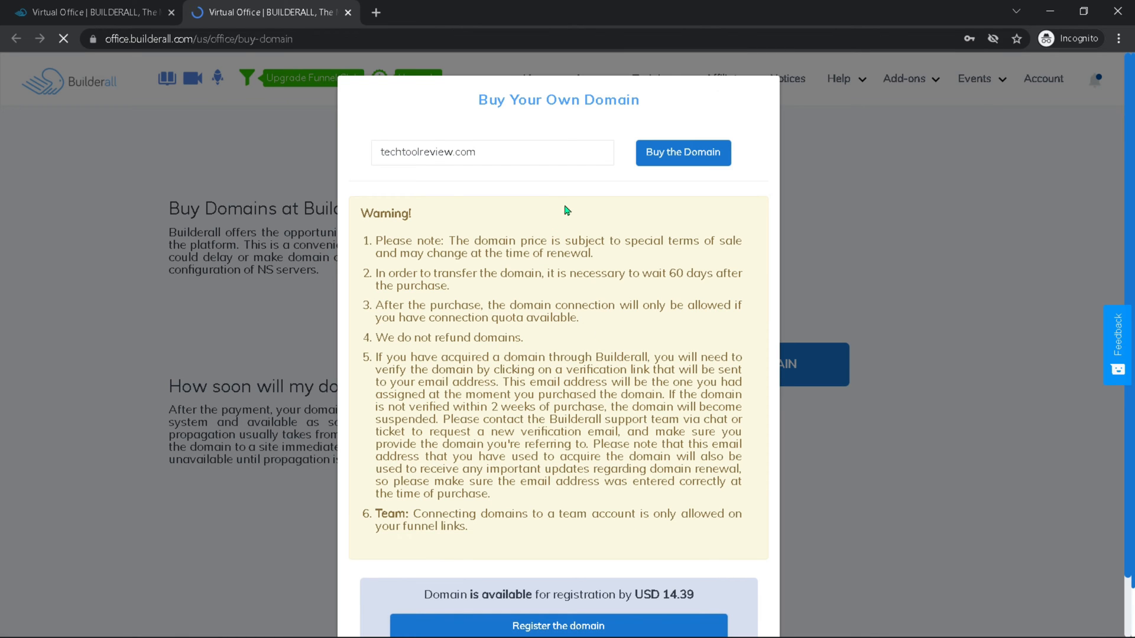
{"action": "left_click", "coordinate": [903, 214]}
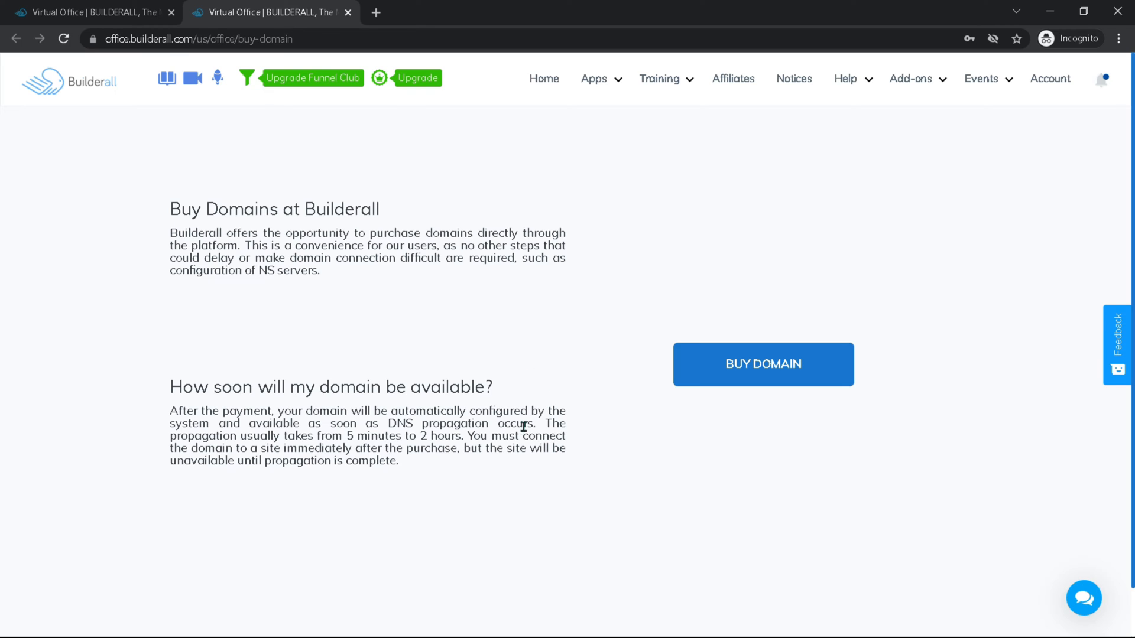
Step: Switch to GoDaddy in a new browser tab, search for techtoolreview.com and add the .com domain to the cart
{"action": "left_click", "coordinate": [375, 13]}
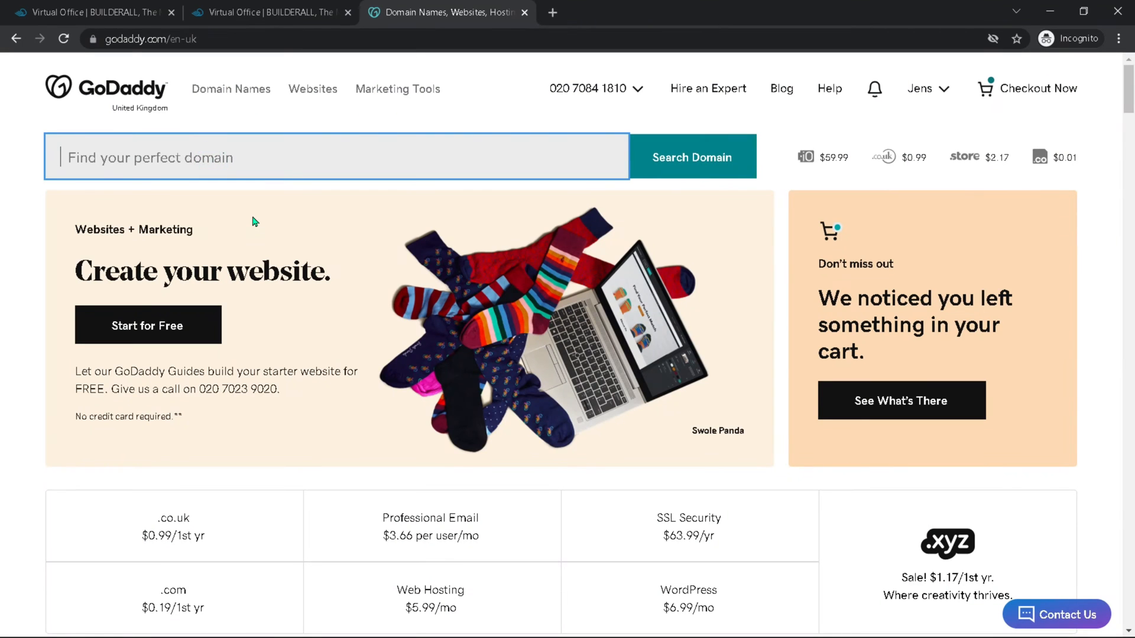
{"action": "type", "text": "techtoolreview.com"}
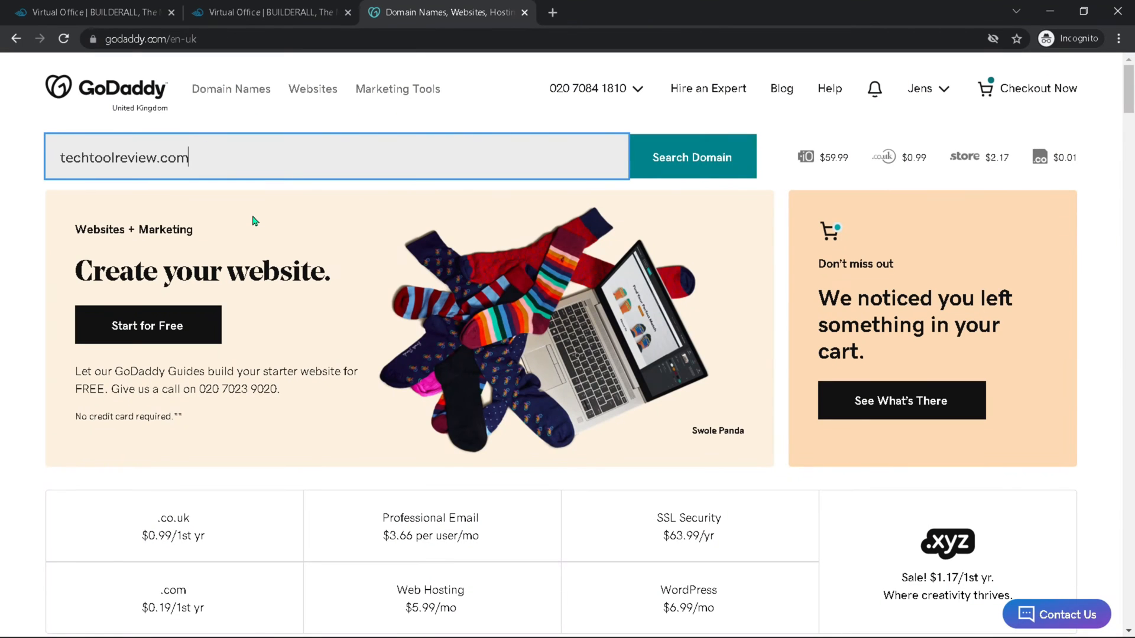
{"action": "left_click", "coordinate": [687, 159]}
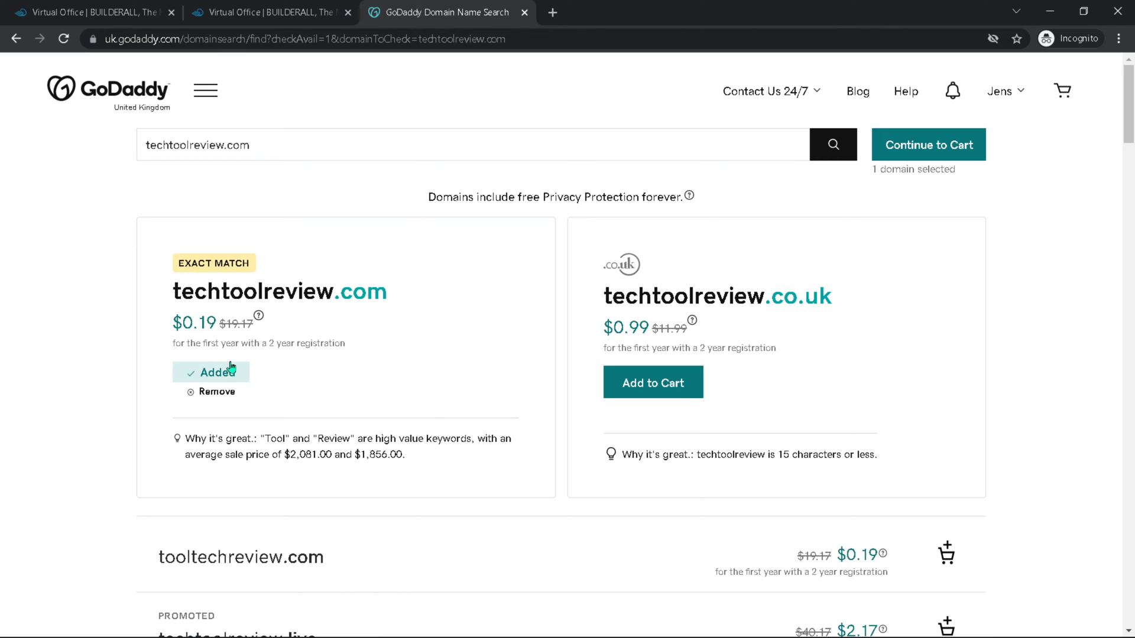
{"action": "left_click", "coordinate": [947, 153]}
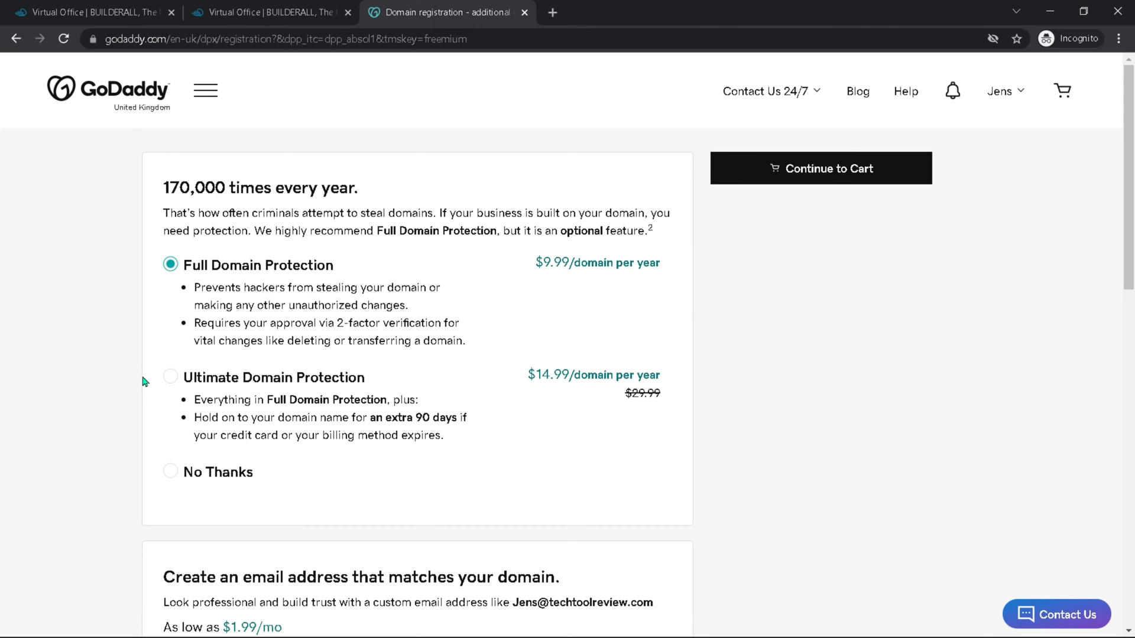
Step: Choose Ultimate Domain Protection, leave the matching email option at No Thanks, and continue to the cart
{"action": "left_click", "coordinate": [182, 375]}
{"action": "scroll", "coordinate": [319, 386], "scroll_direction": "down", "scroll_amount": 2}
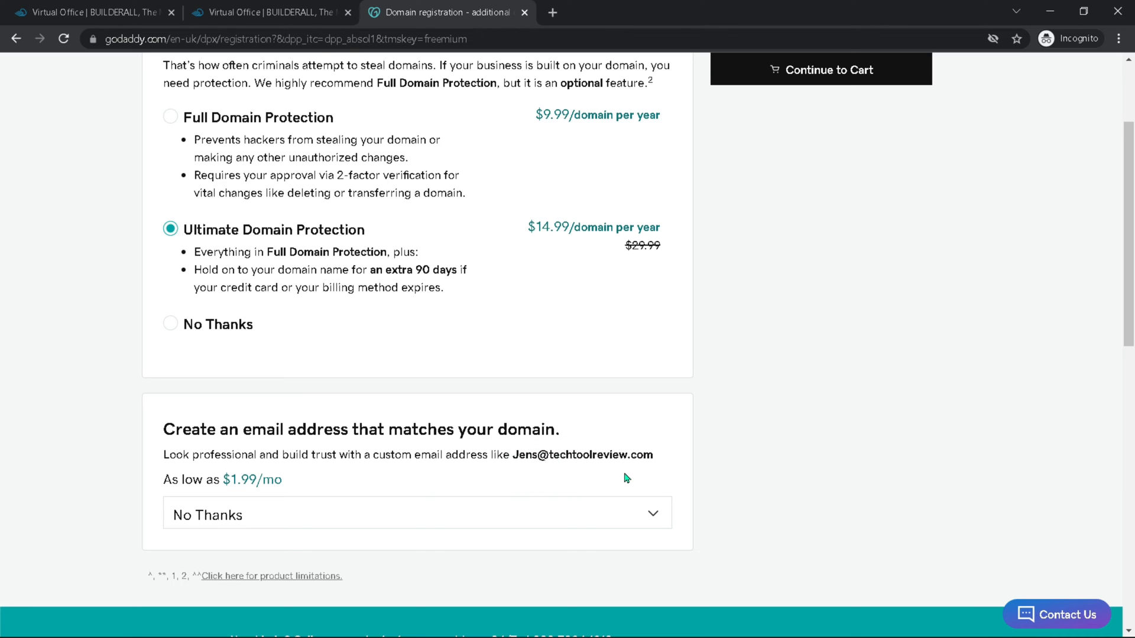
{"action": "scroll", "coordinate": [485, 367], "scroll_direction": "up", "scroll_amount": 3}
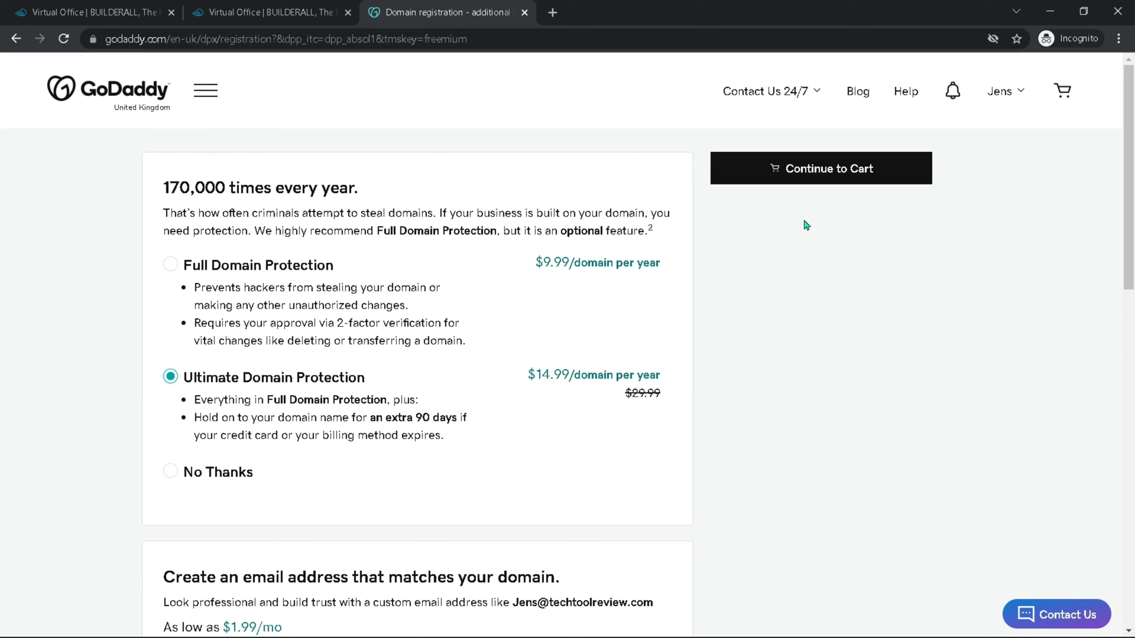
{"action": "left_click", "coordinate": [849, 172]}
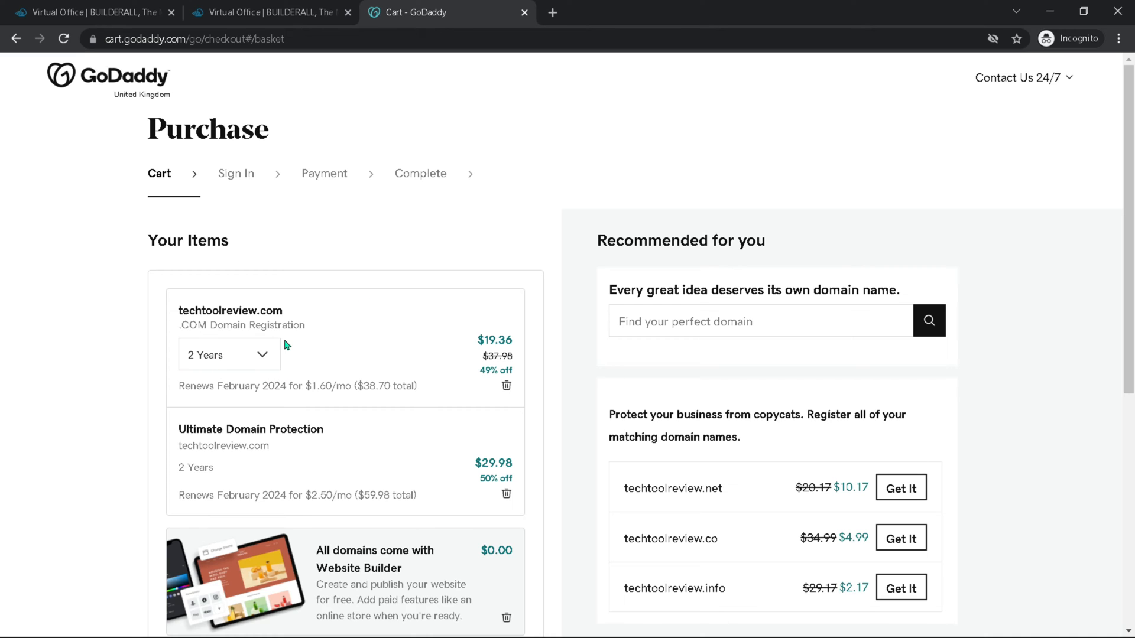
Step: Set the techtoolreview.com registration period to 10 Years and proceed to payment
{"action": "left_click", "coordinate": [263, 364]}
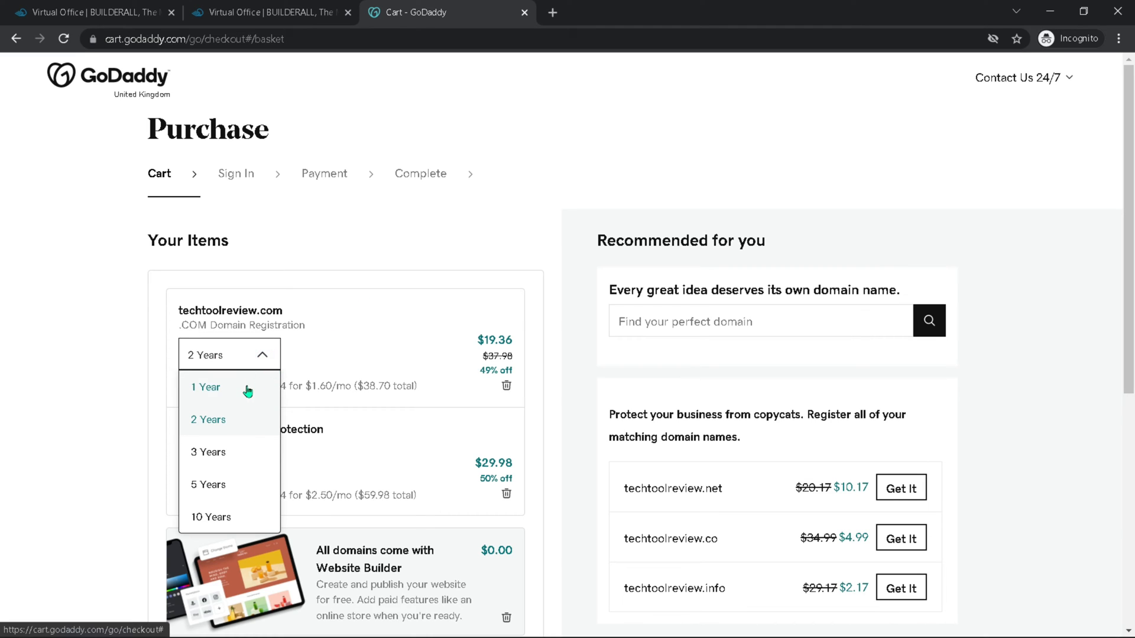
{"action": "left_click", "coordinate": [247, 519]}
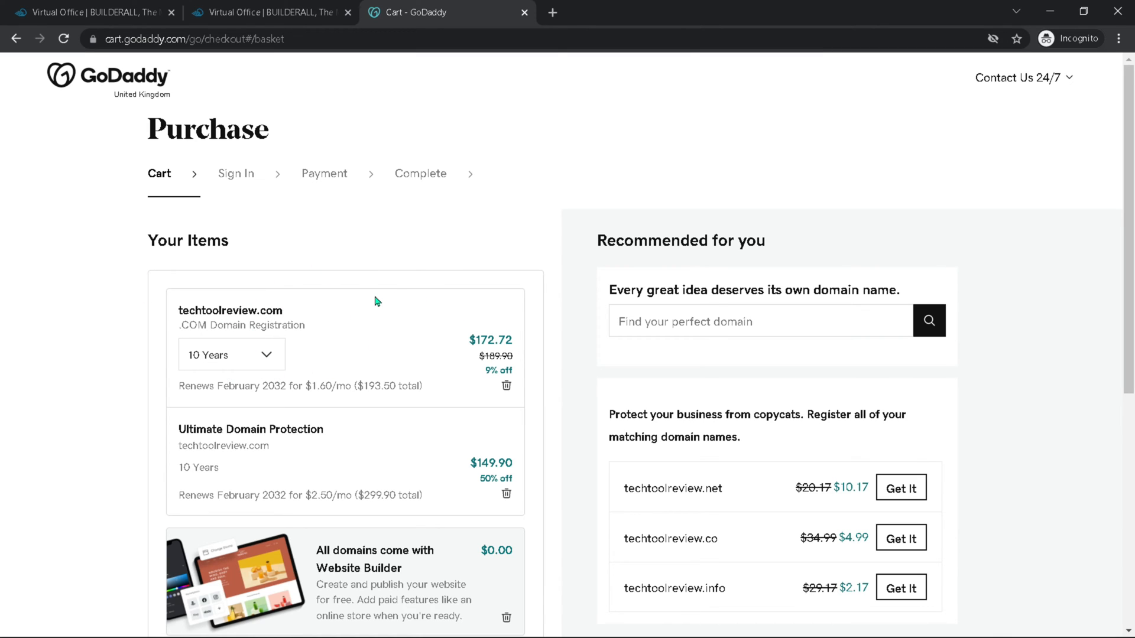
{"action": "scroll", "coordinate": [377, 302], "scroll_direction": "down", "scroll_amount": 5}
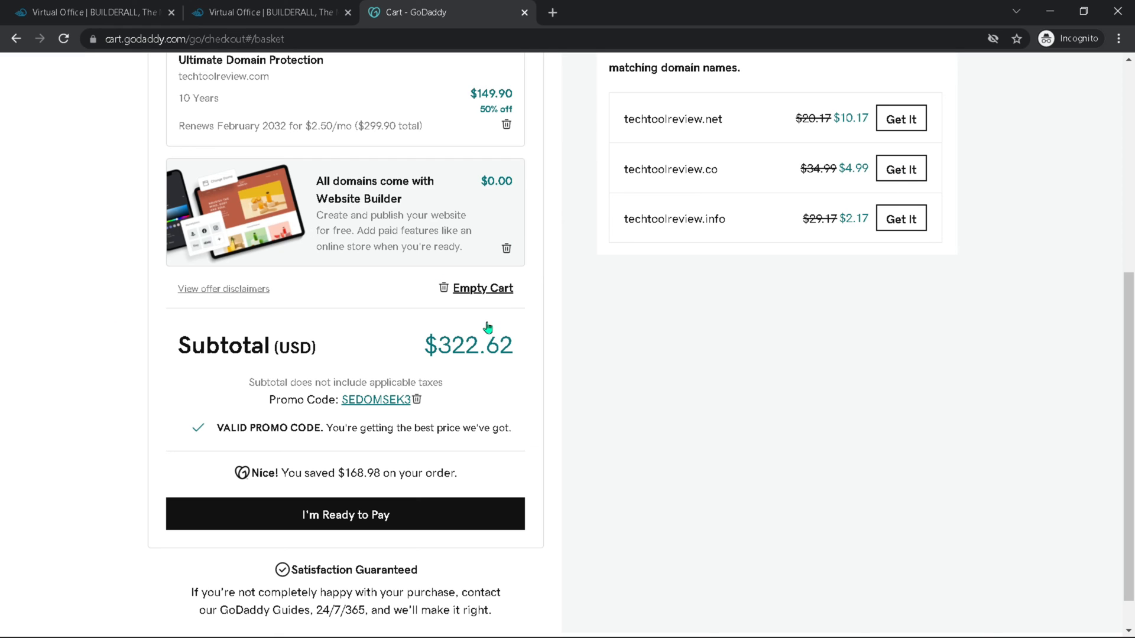
{"action": "left_click", "coordinate": [332, 528]}
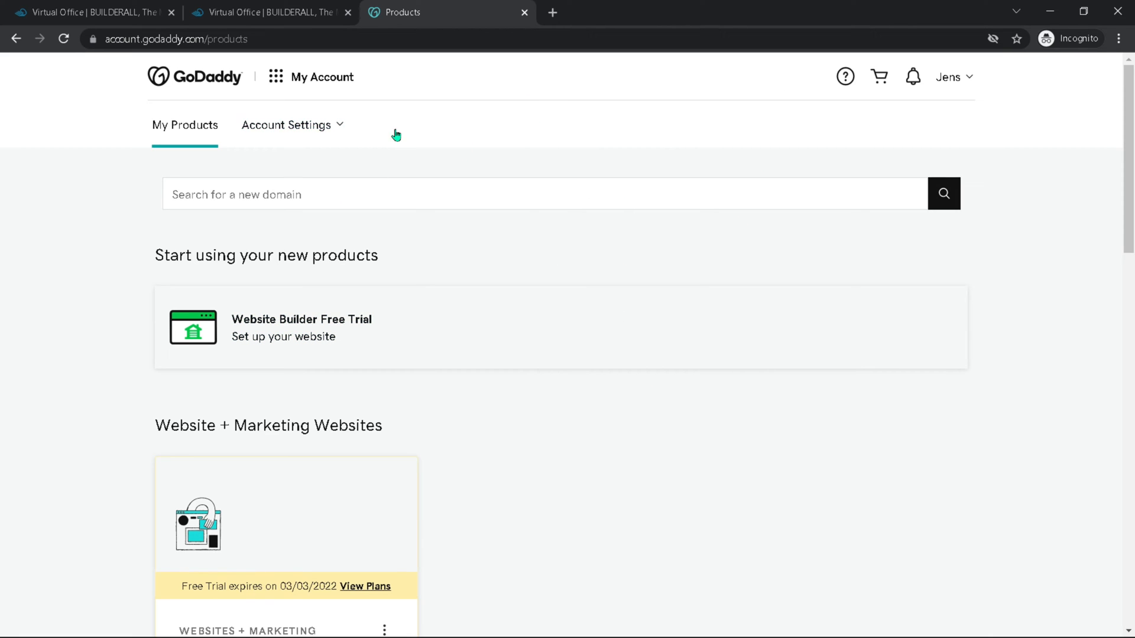
Step: Switch back to Builderall and open the domain connection page for Our Agency Website in the Cheetah Website Builder
{"action": "key", "text": "ctrl+1"}
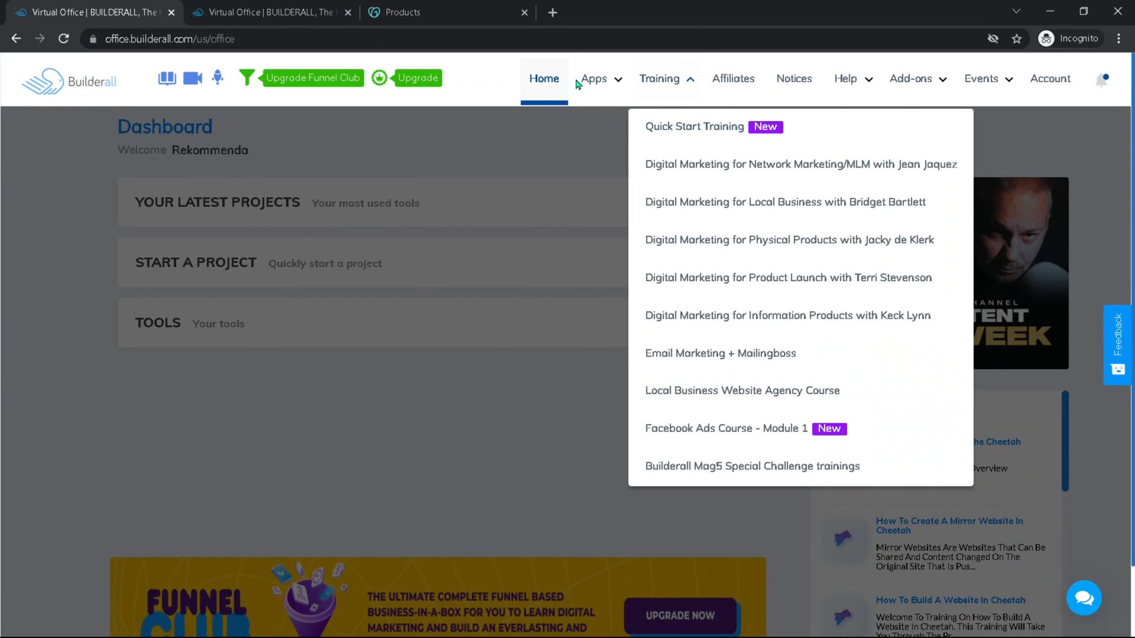
{"action": "mouse_move", "coordinate": [596, 84]}
{"action": "left_click", "coordinate": [85, 182]}
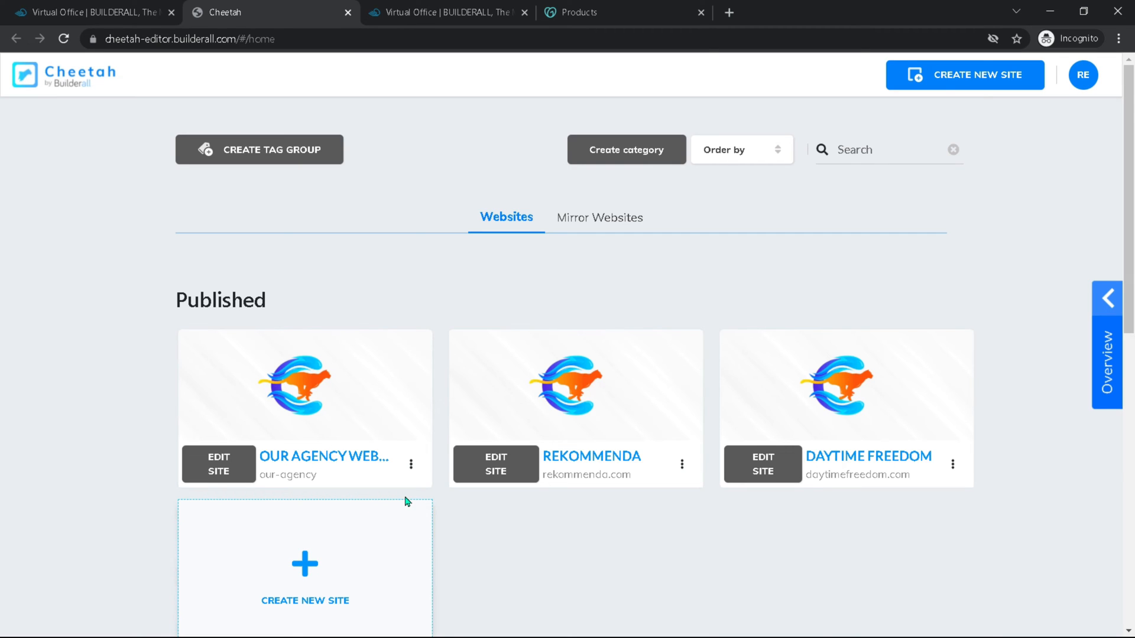
{"action": "left_click", "coordinate": [411, 468]}
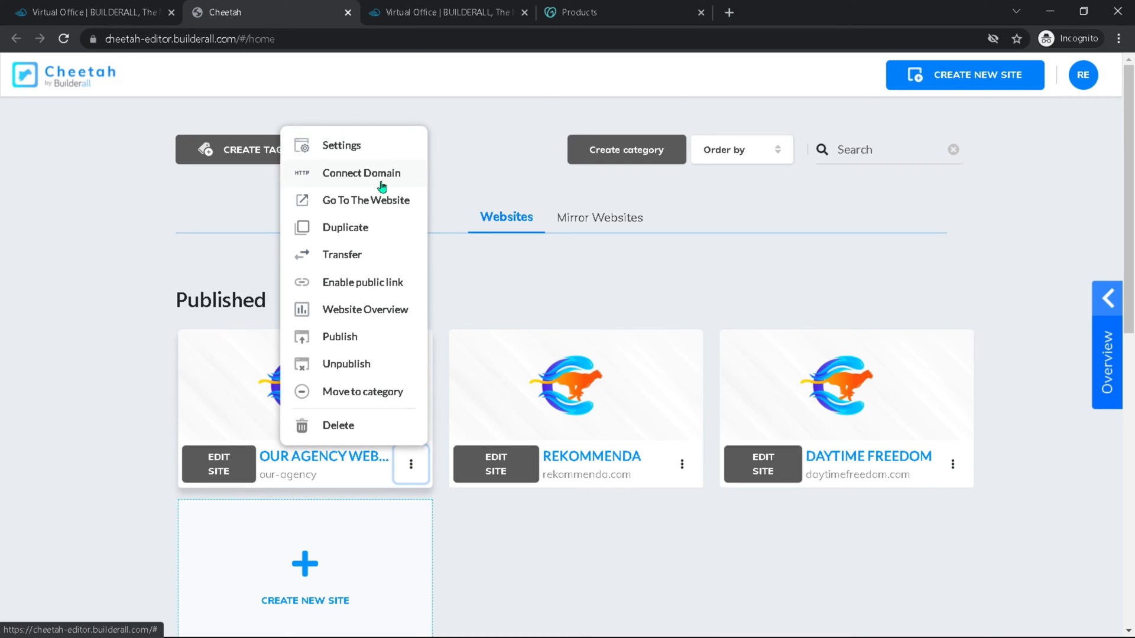
{"action": "left_click", "coordinate": [363, 174]}
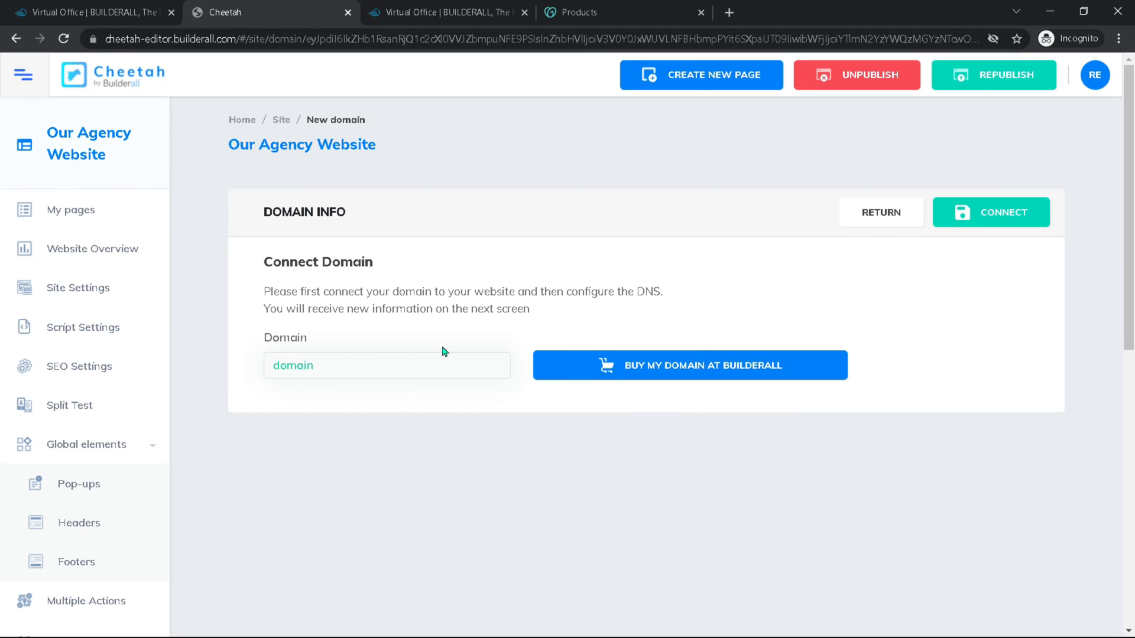
Step: Connect the domain techtoolreview.com to Our Agency Website and confirm the connection
{"action": "left_click", "coordinate": [361, 363]}
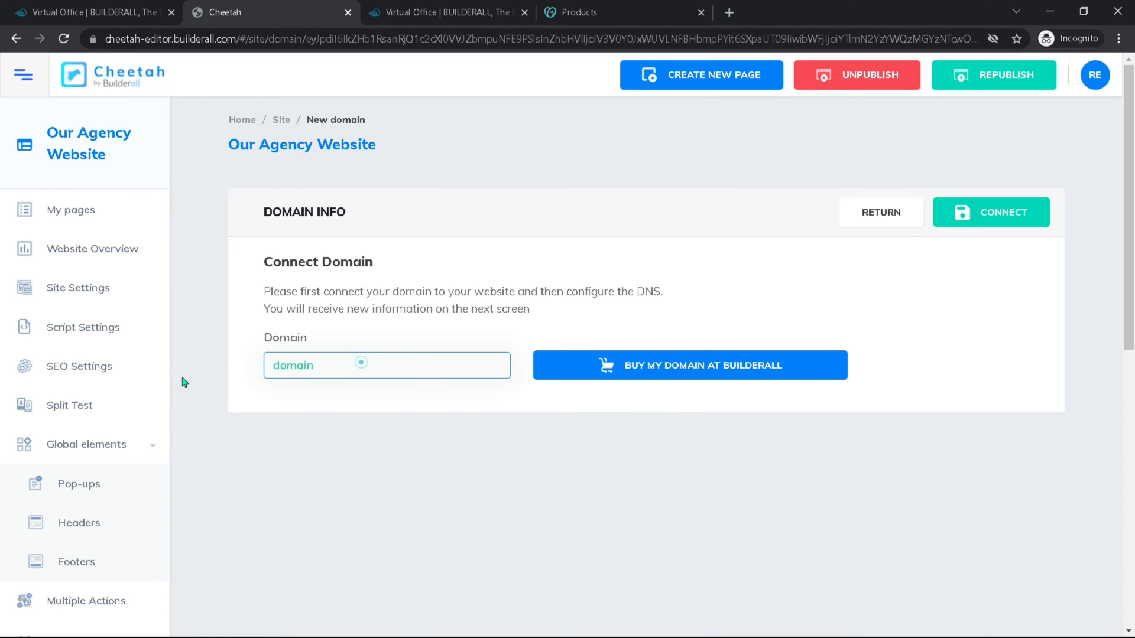
{"action": "left_click", "coordinate": [482, 426]}
{"action": "left_click", "coordinate": [370, 360]}
{"action": "type", "text": "techtoolreview.com"}
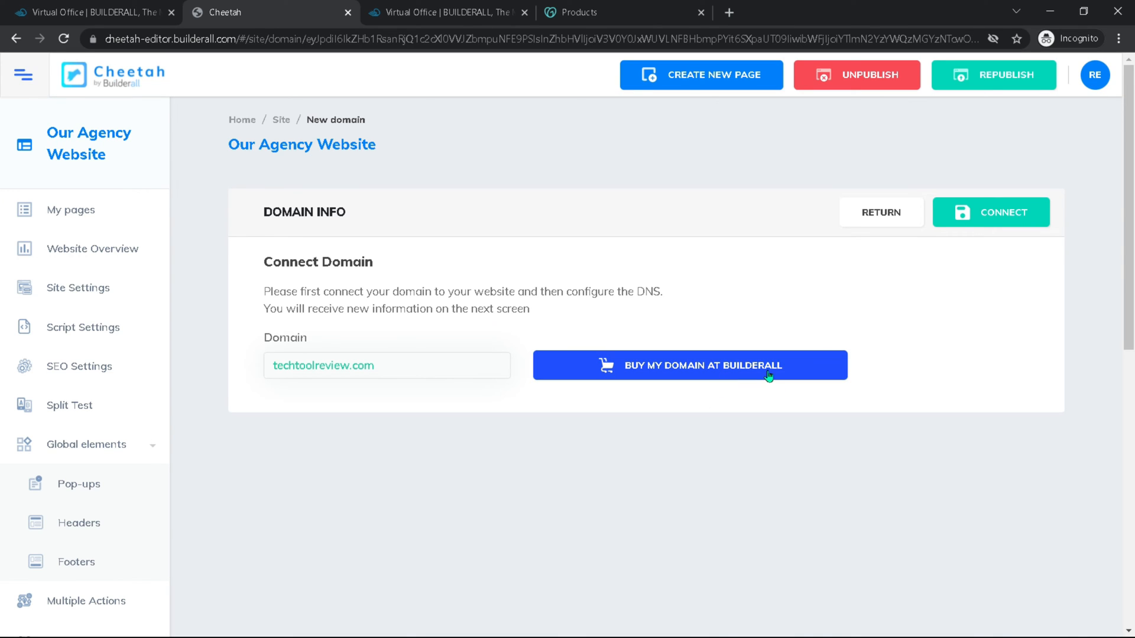
{"action": "left_click", "coordinate": [999, 219]}
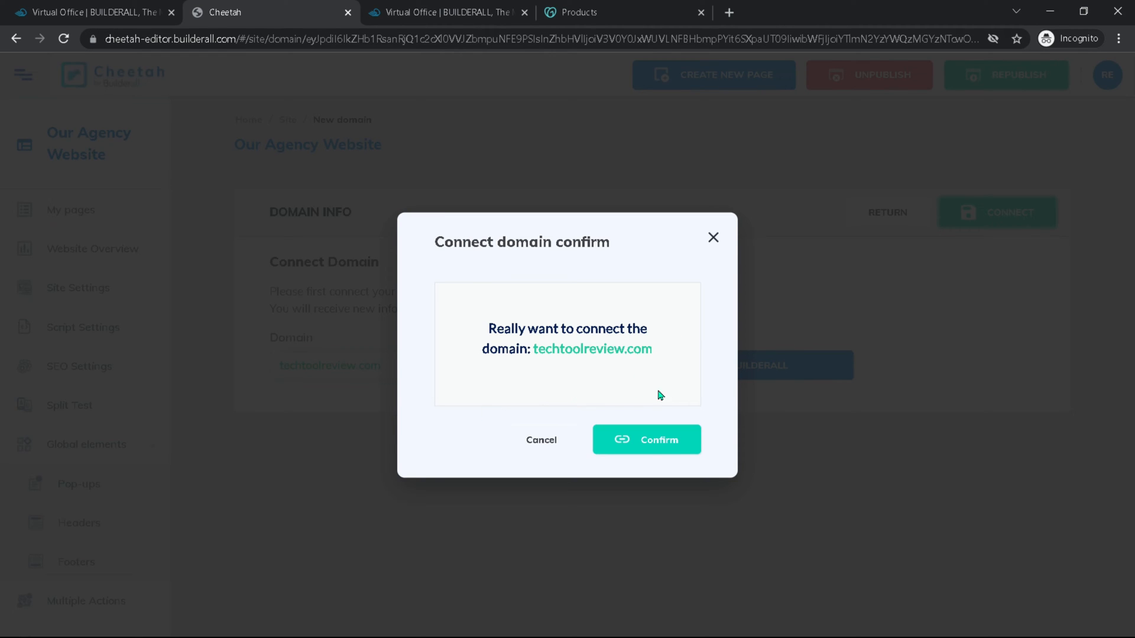
{"action": "left_click", "coordinate": [651, 447]}
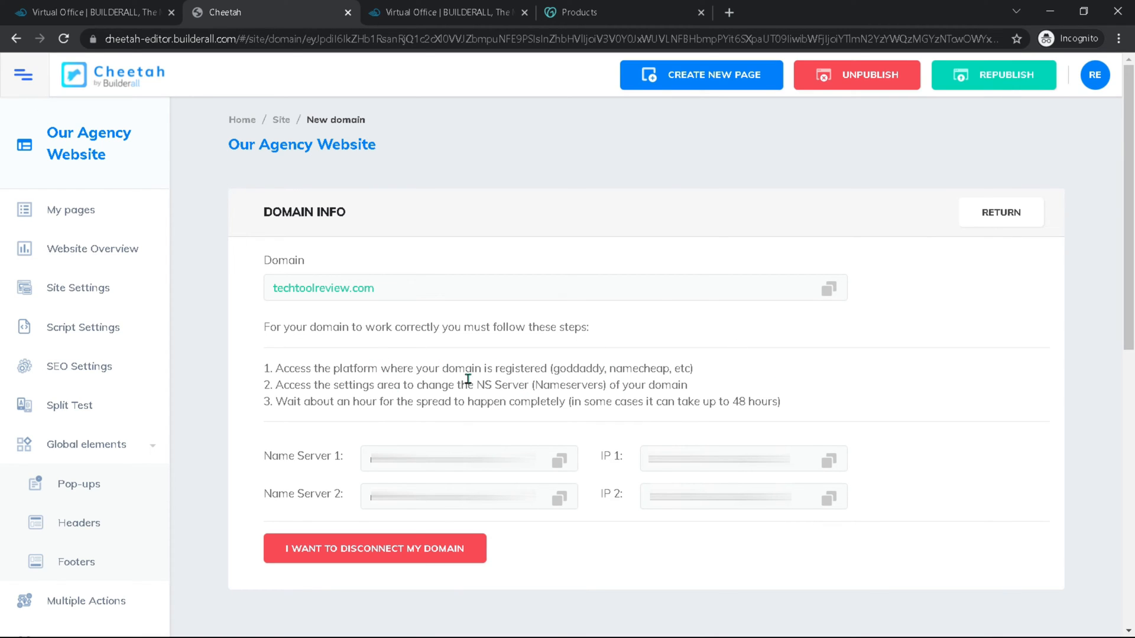
Step: Copy the Name Server 1 value, switch to GoDaddy and open the DNS management of techtoolreview.com
{"action": "left_click", "coordinate": [559, 466]}
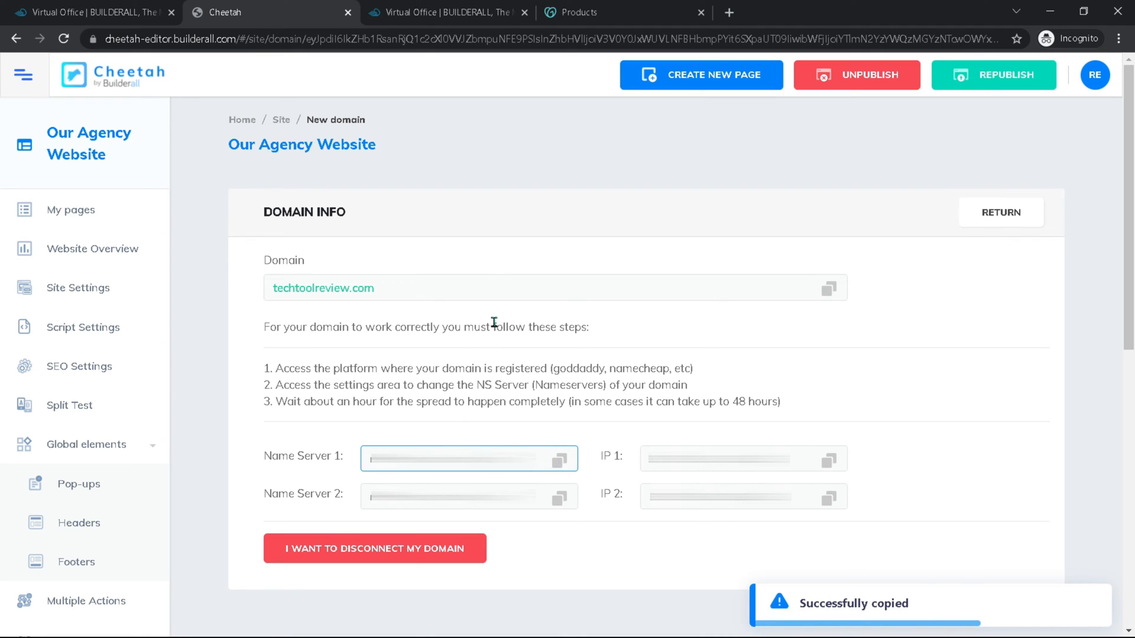
{"action": "left_click", "coordinate": [570, 14]}
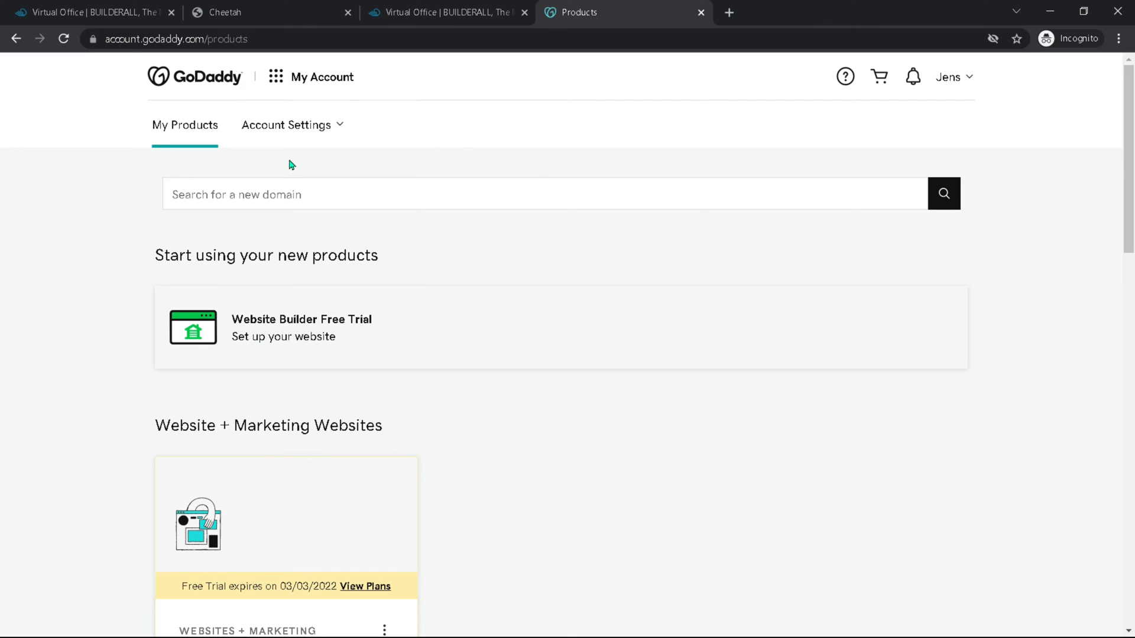
{"action": "scroll", "coordinate": [342, 152], "scroll_direction": "down", "scroll_amount": 10}
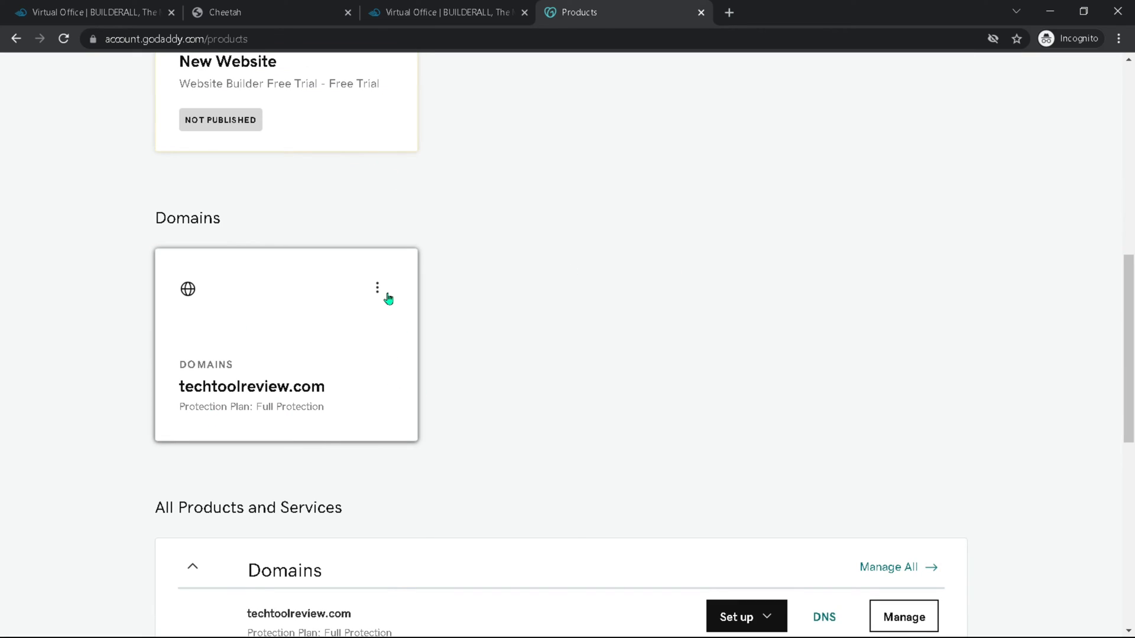
{"action": "left_click", "coordinate": [379, 289]}
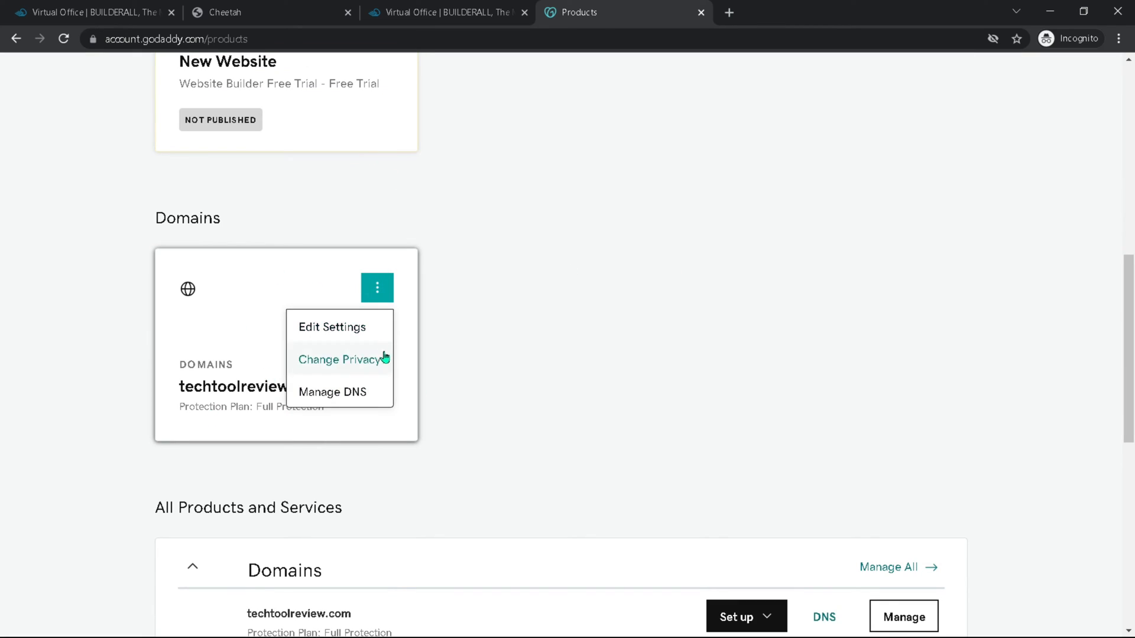
{"action": "left_click", "coordinate": [335, 400]}
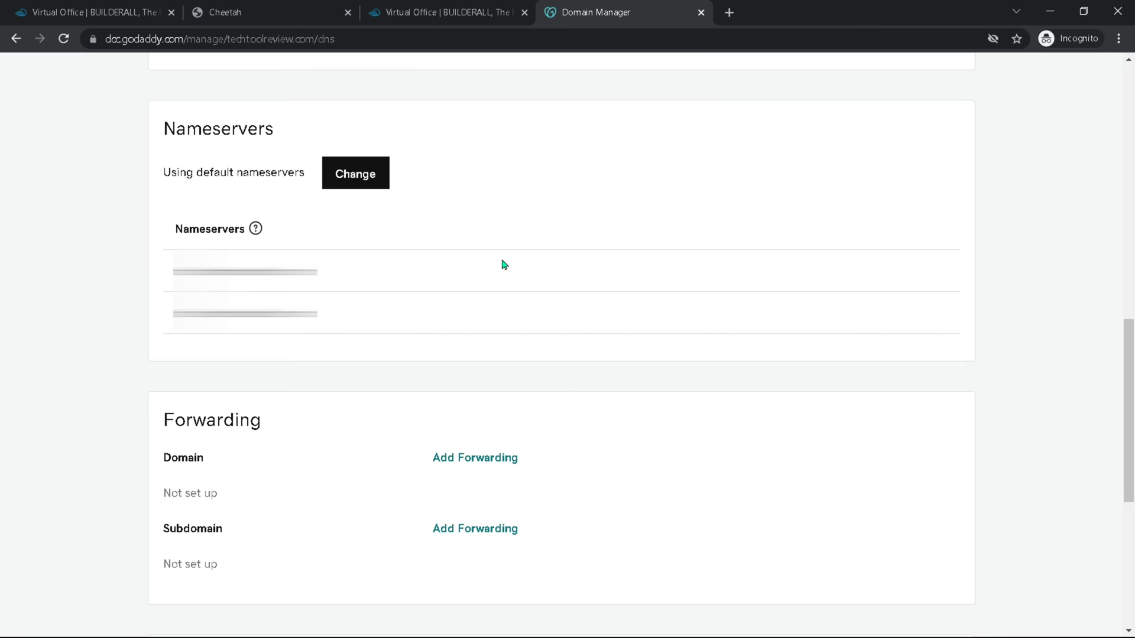
Step: Start entering custom nameservers for techtoolreview.com, copy Name Server 1 from Builderall and paste it as Nameserver 1 in GoDaddy
{"action": "left_click", "coordinate": [372, 183]}
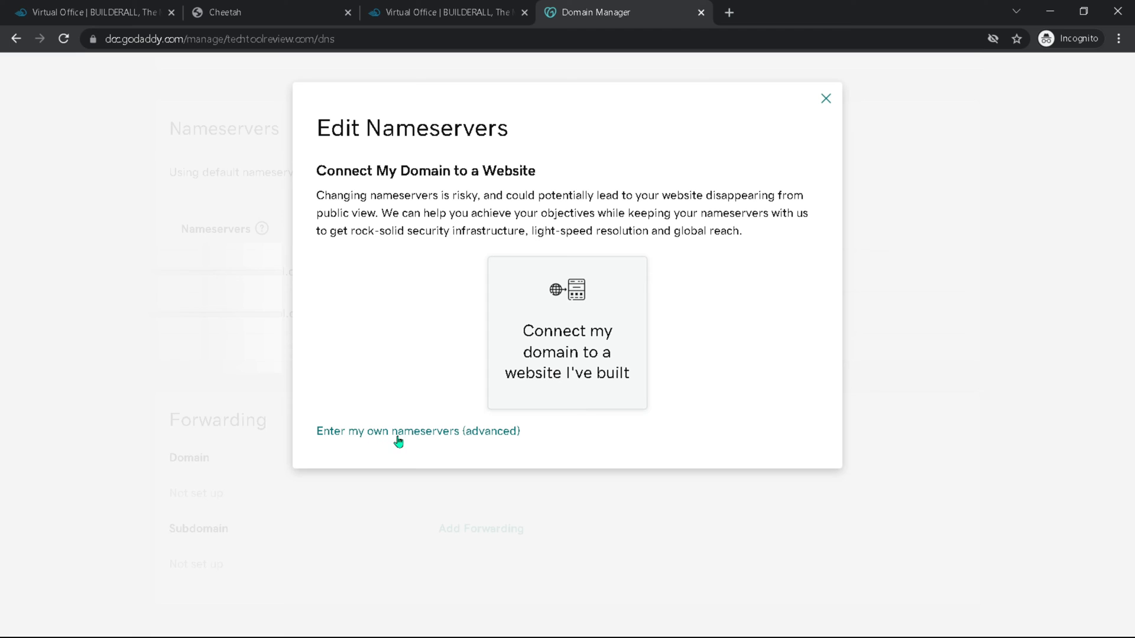
{"action": "left_click", "coordinate": [416, 437]}
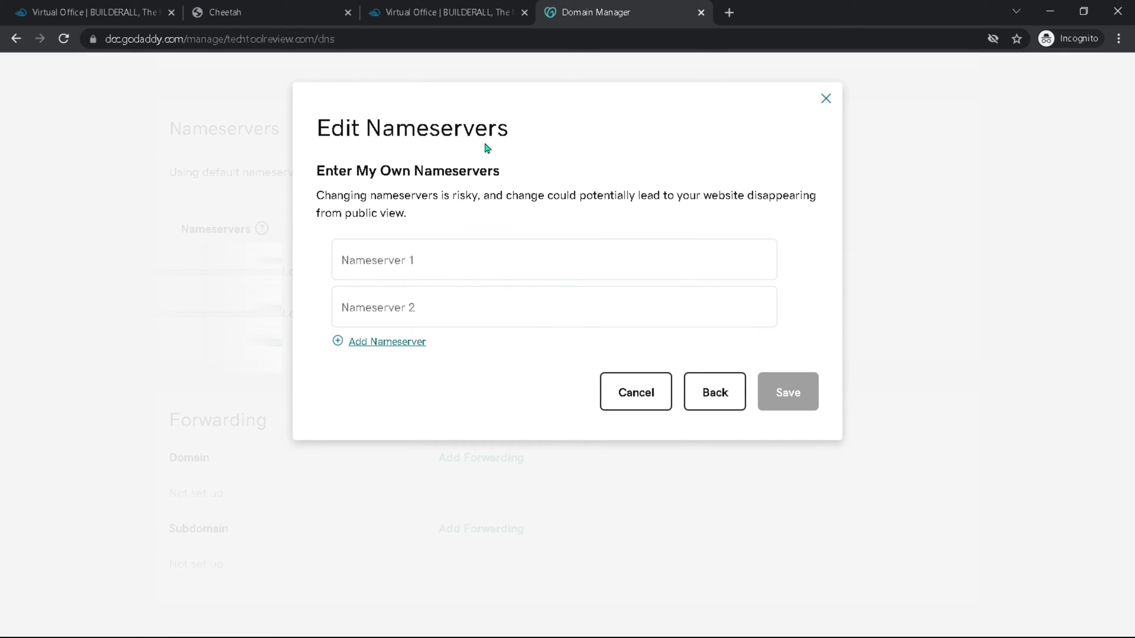
{"action": "left_click", "coordinate": [232, 17]}
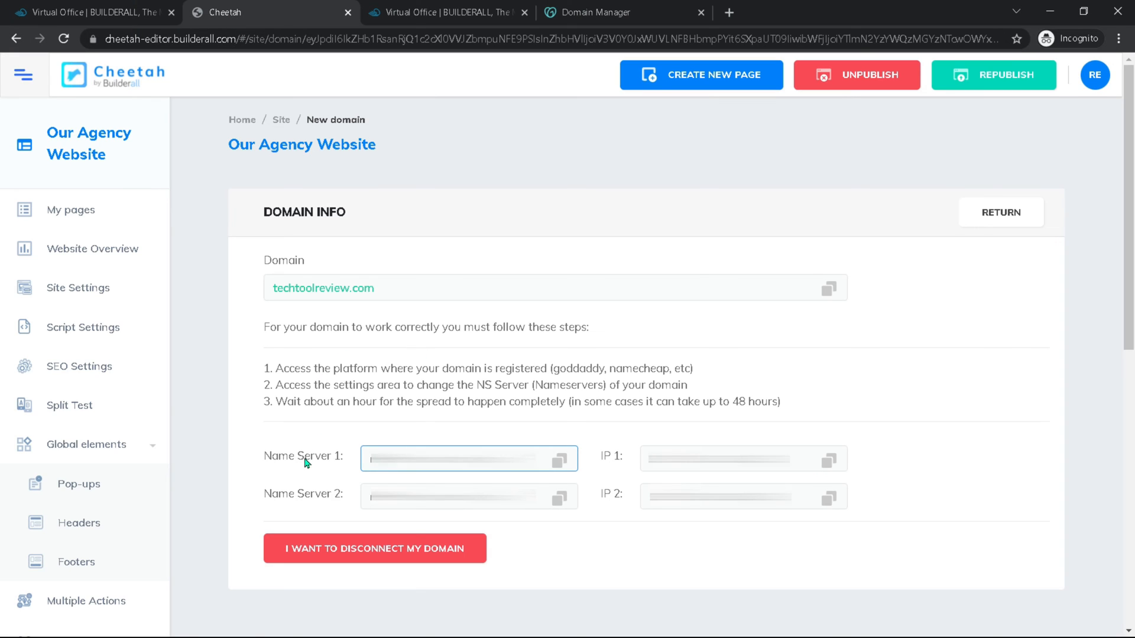
{"action": "left_click", "coordinate": [562, 465]}
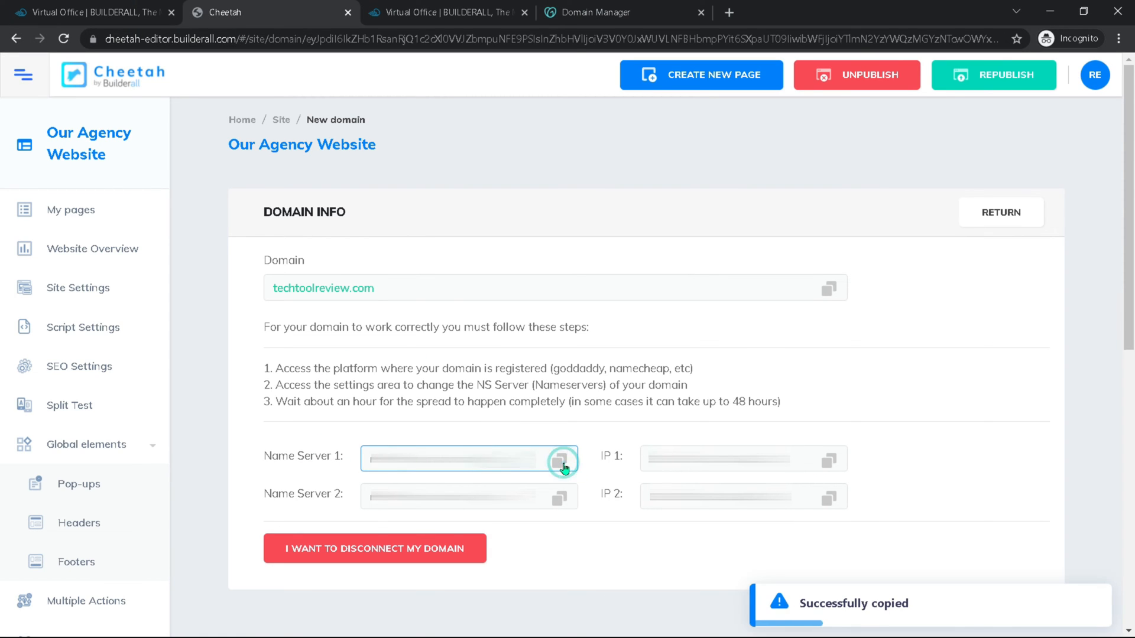
{"action": "left_click", "coordinate": [610, 15]}
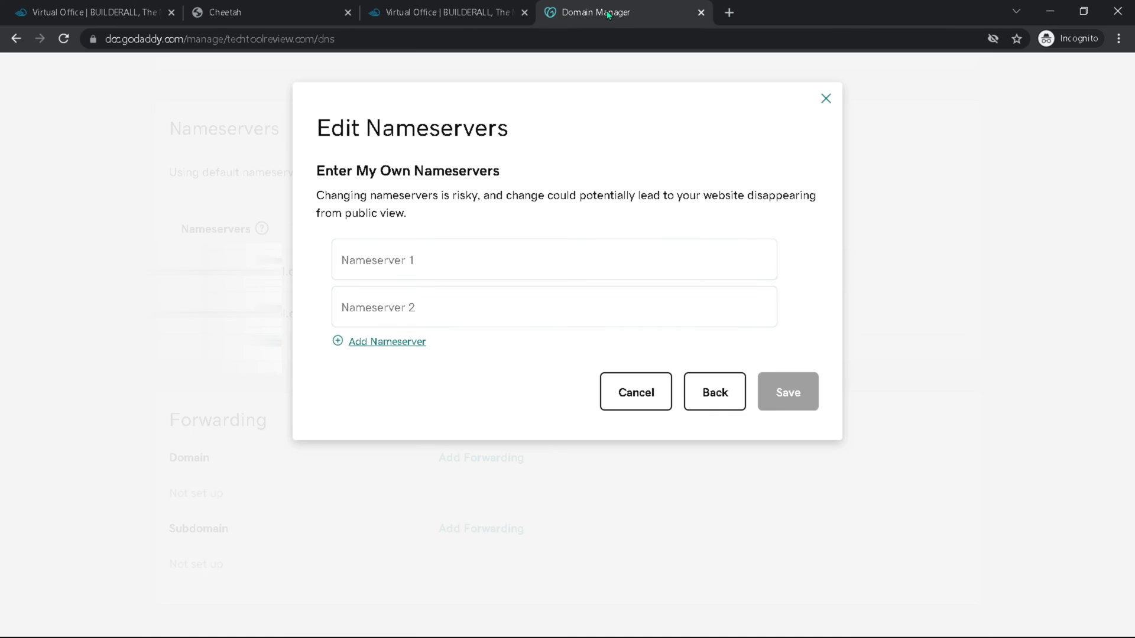
{"action": "left_click", "coordinate": [406, 261]}
{"action": "key", "text": "ctrl+v"}
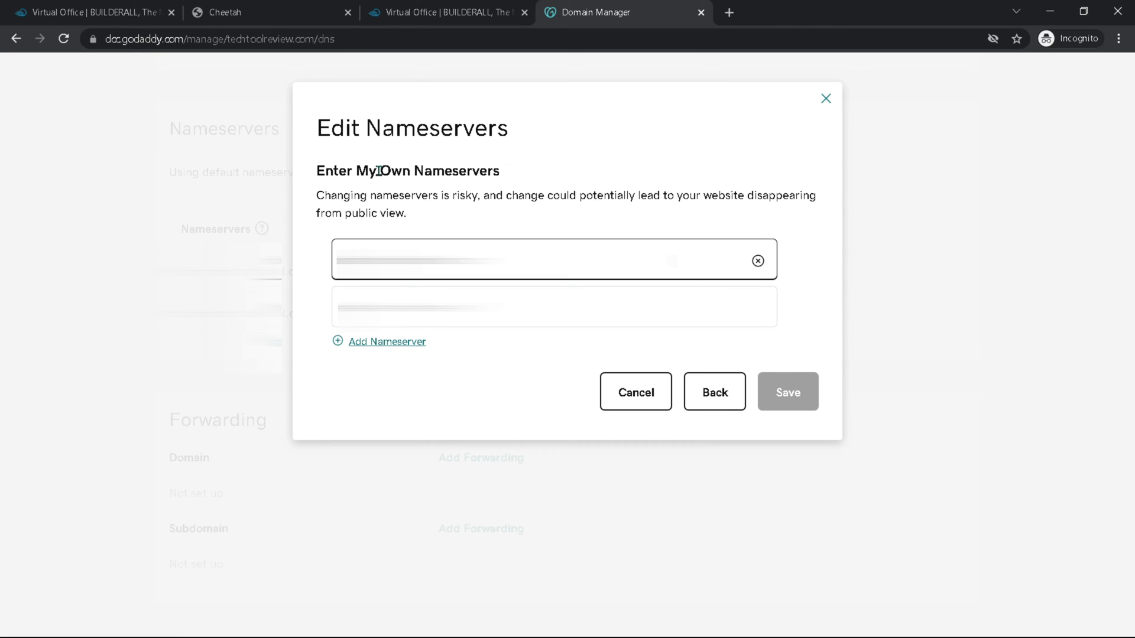
Step: Copy the Name Server 2 value from Builderall and paste it as Nameserver 2 in GoDaddy
{"action": "left_click", "coordinate": [242, 18]}
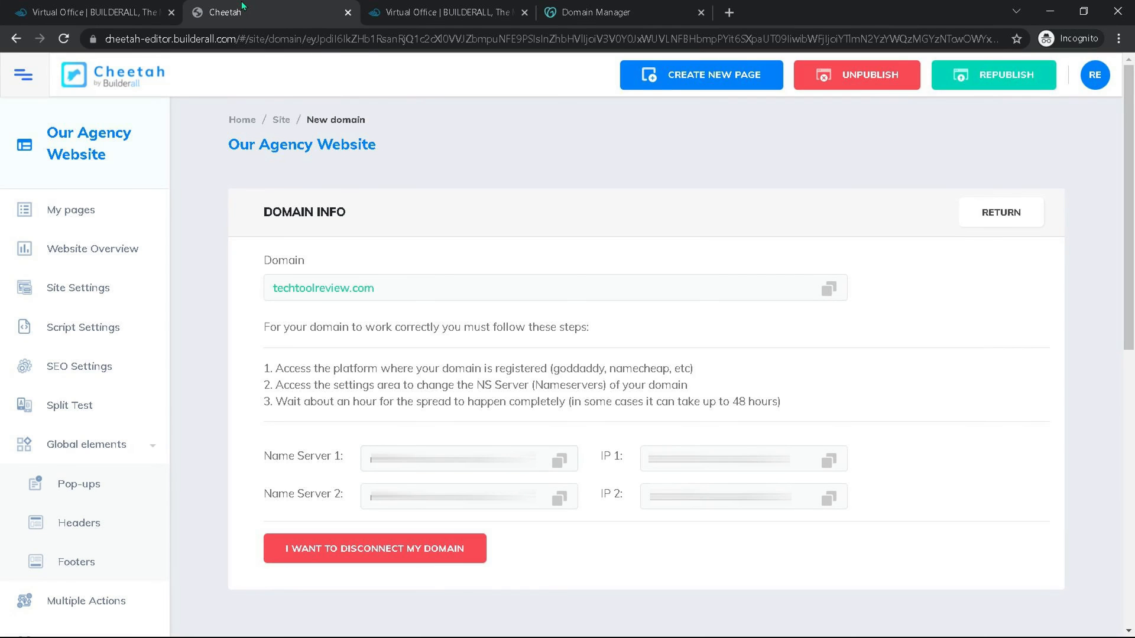
{"action": "left_click", "coordinate": [561, 500]}
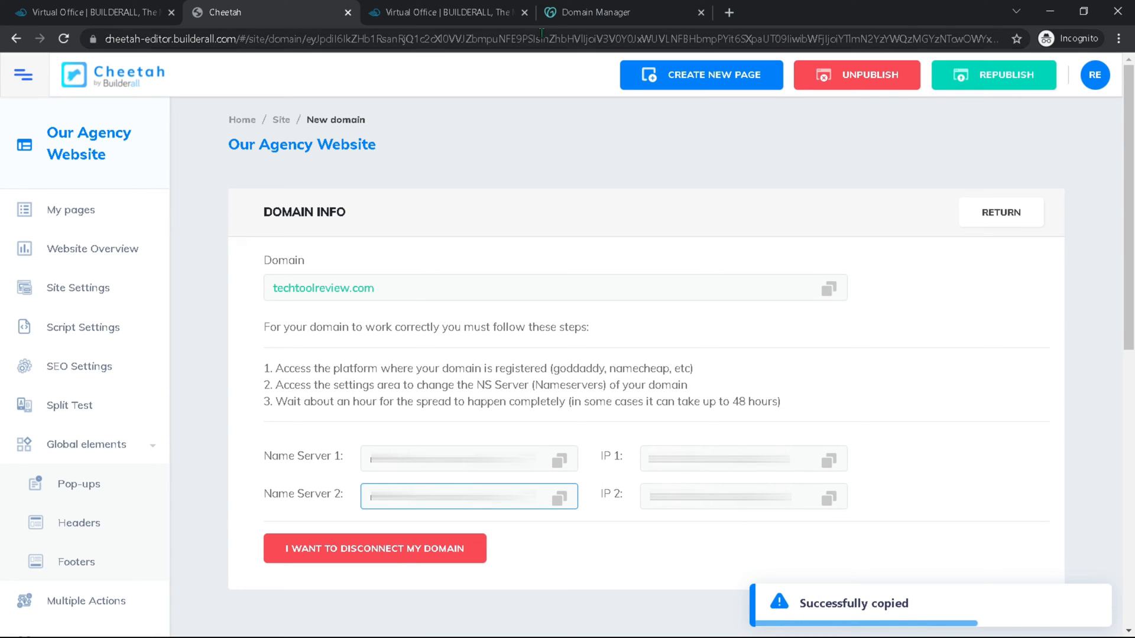
{"action": "left_click", "coordinate": [604, 15]}
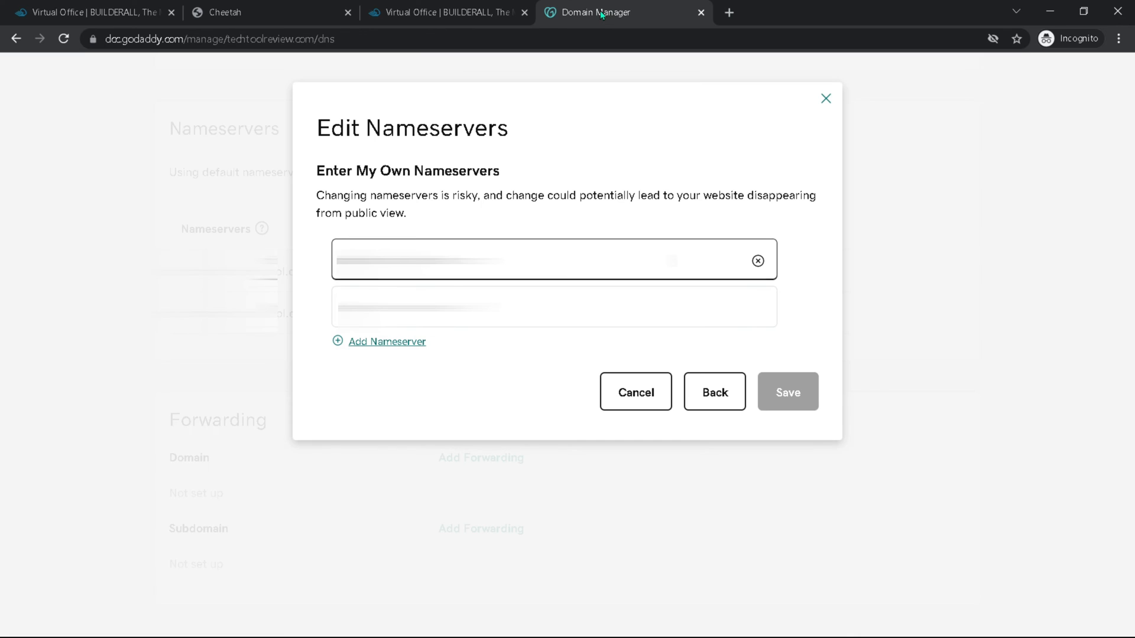
{"action": "left_click", "coordinate": [388, 300]}
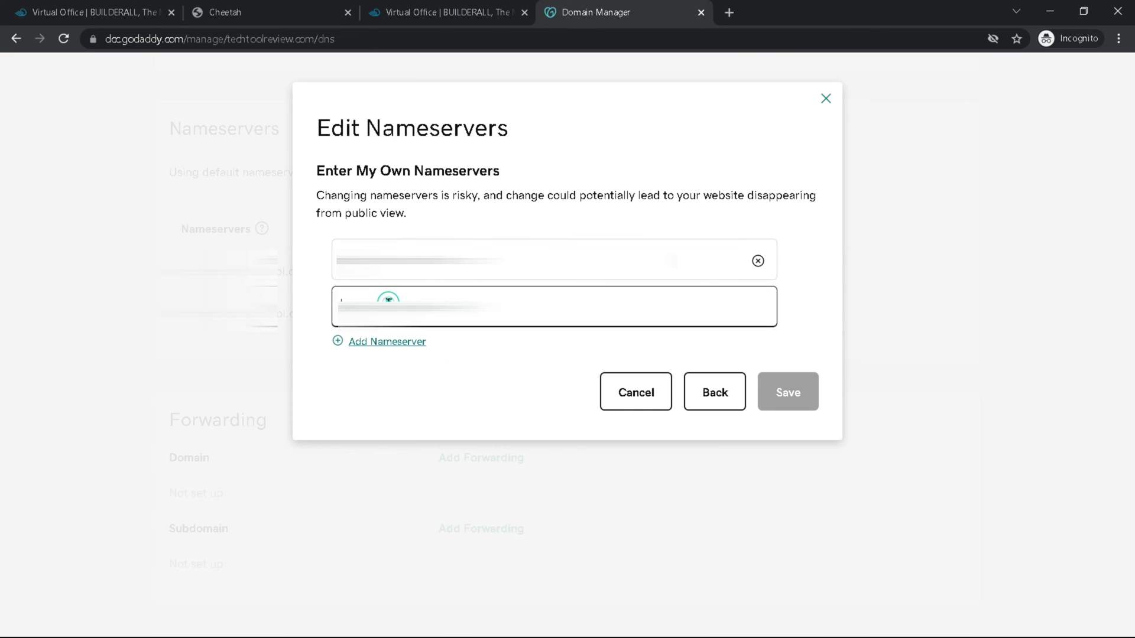
{"action": "key", "text": "ctrl+v"}
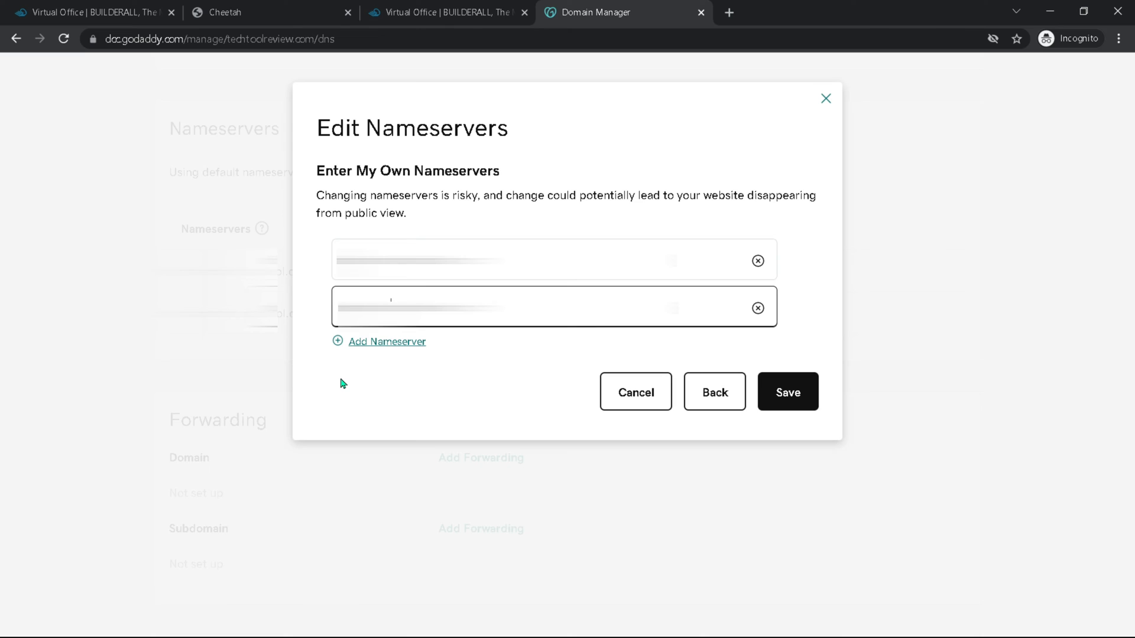
{"action": "left_click", "coordinate": [339, 381]}
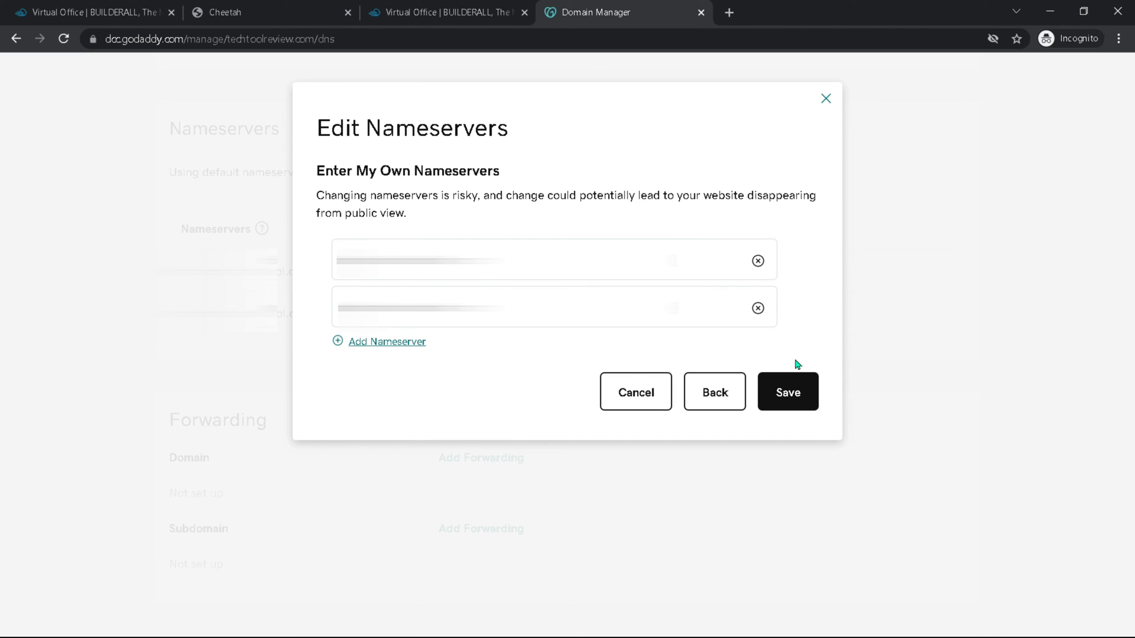
Step: Save the custom nameservers and consent to the nameserver update for techtoolreview.com
{"action": "left_click", "coordinate": [795, 395]}
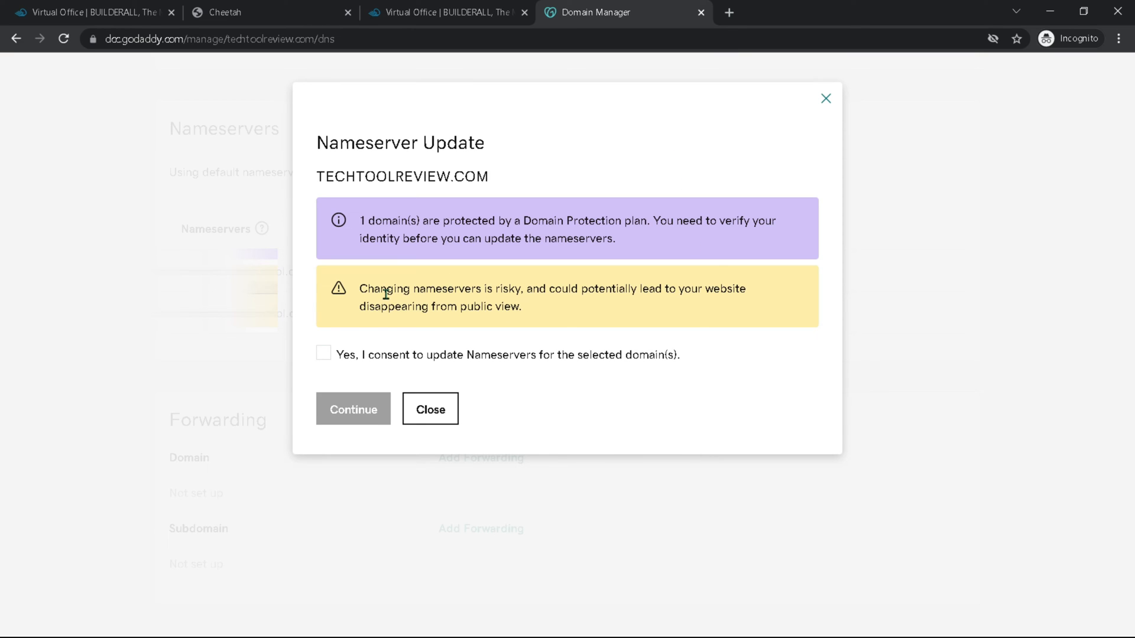
{"action": "left_click", "coordinate": [323, 353]}
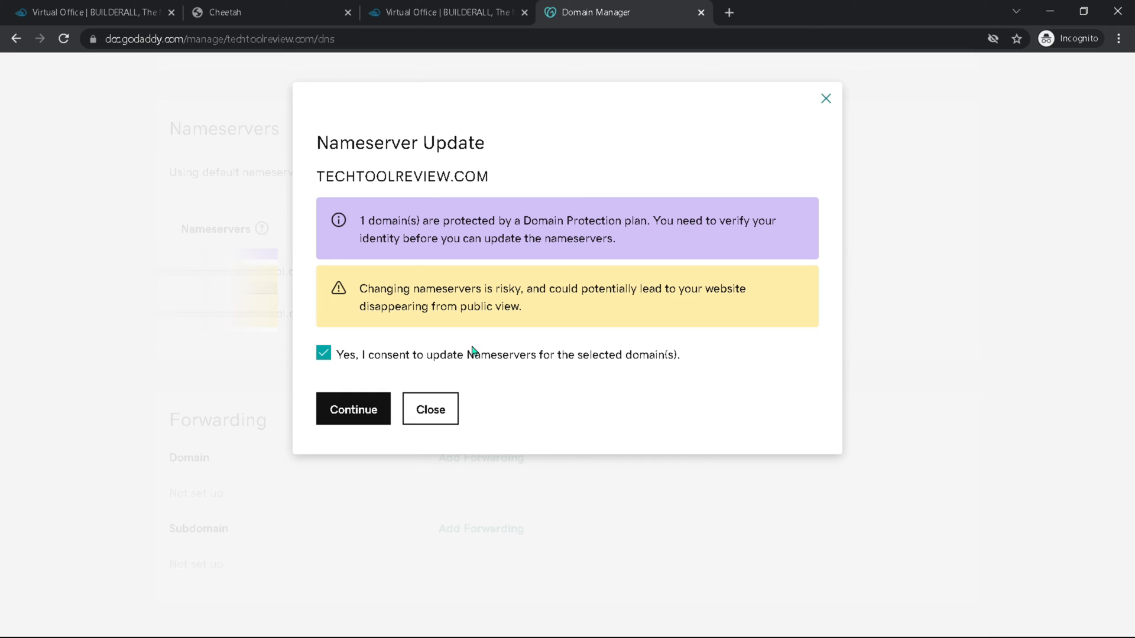
{"action": "left_click", "coordinate": [343, 411]}
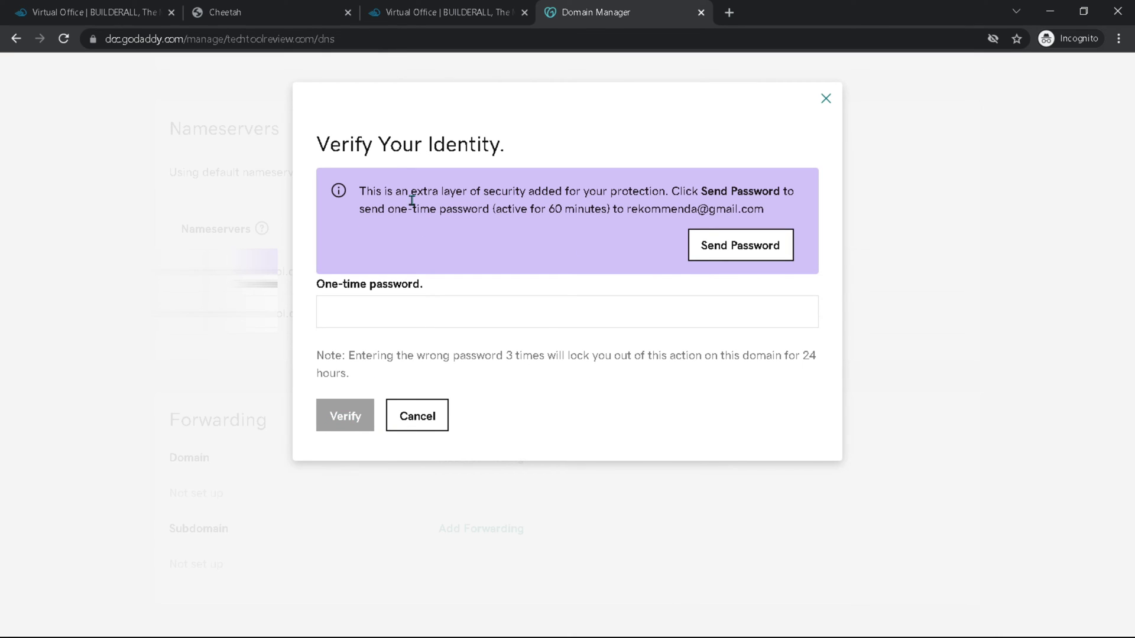
Step: Request a one-time password by e-mail, enter it in the One-time password field and verify the identity
{"action": "left_click", "coordinate": [746, 250]}
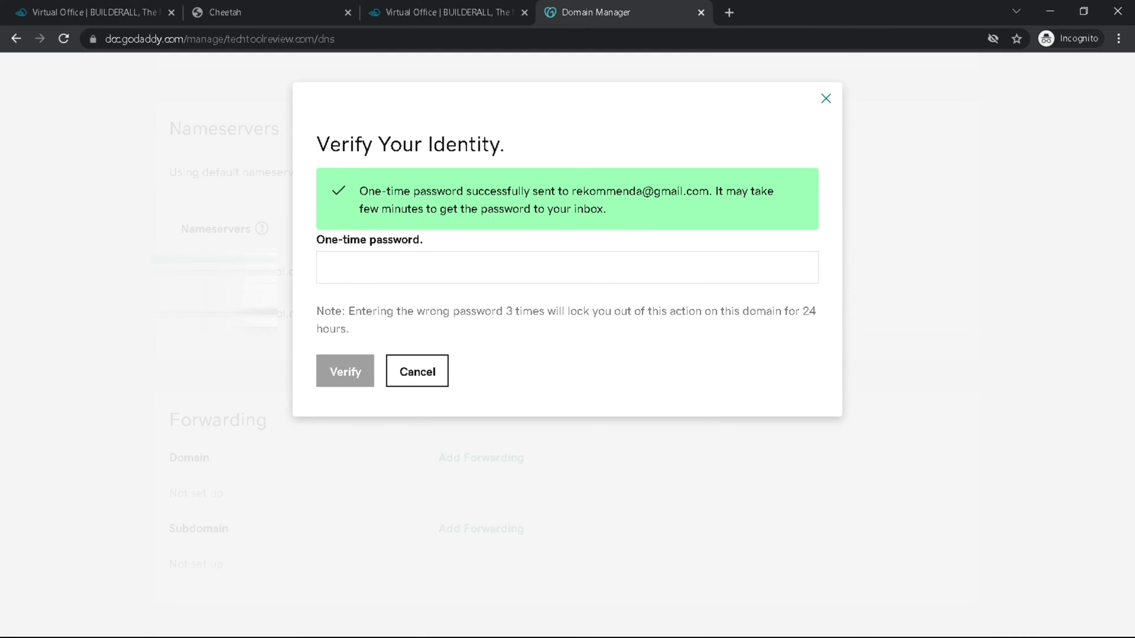
{"action": "left_click", "coordinate": [345, 271]}
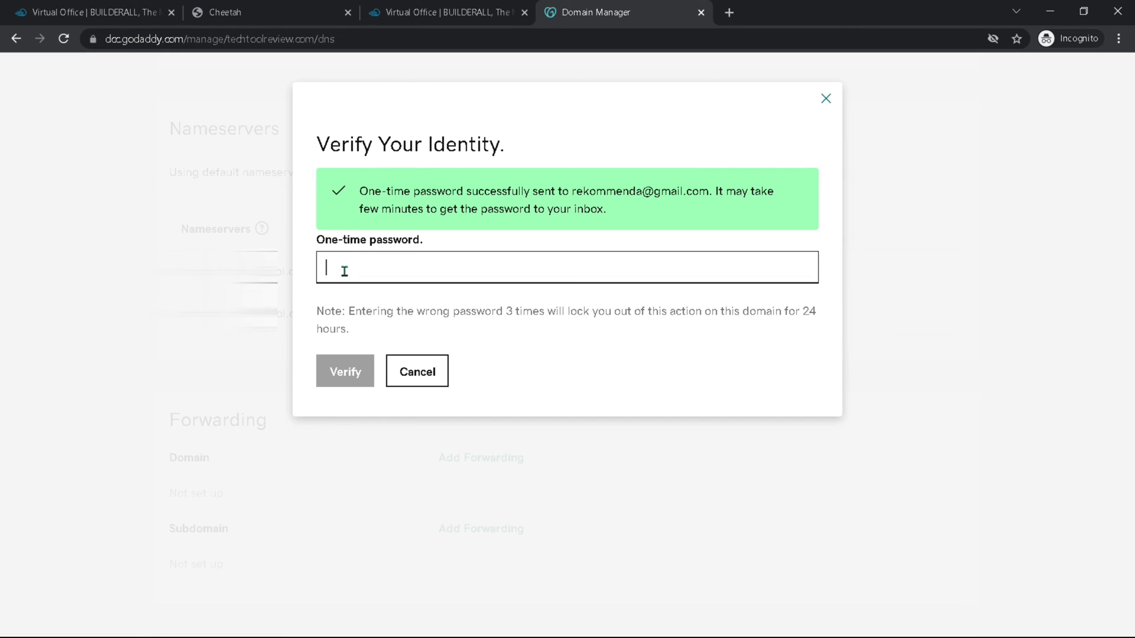
{"action": "key", "text": "ctrl+v"}
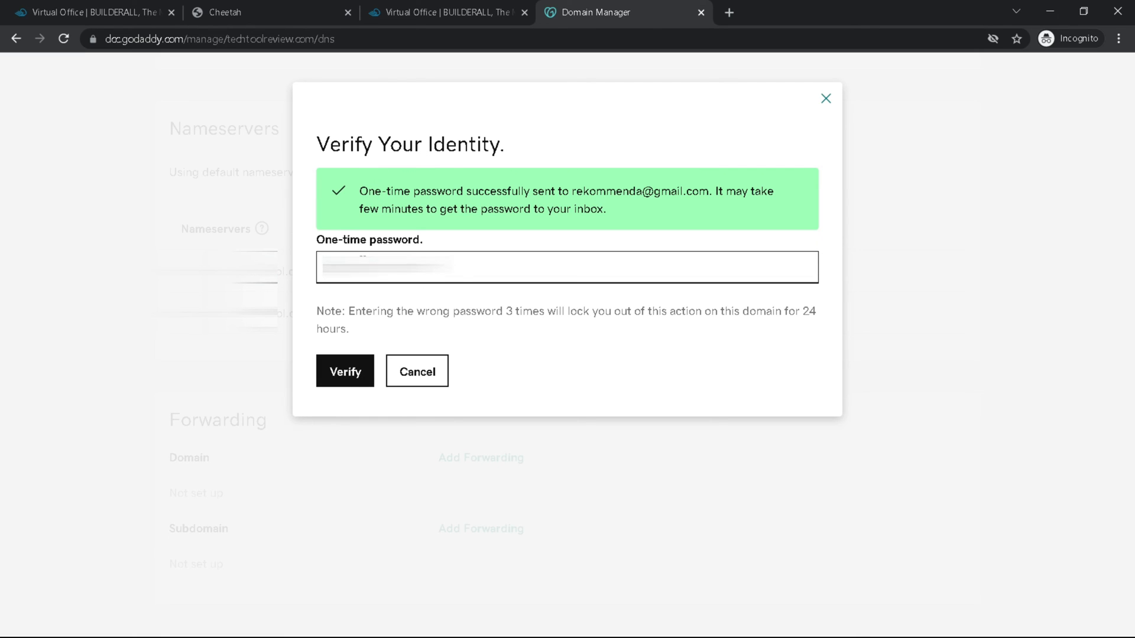
{"action": "left_click", "coordinate": [342, 373]}
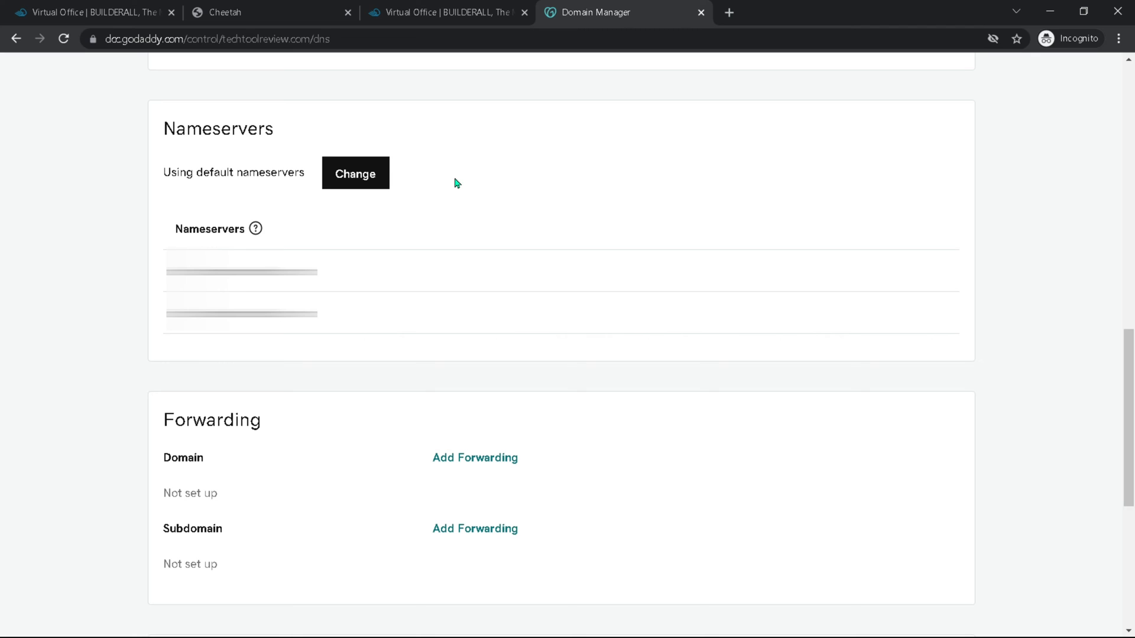
Step: Switch back to the Builderall office and open the Cheetah Website Builder
{"action": "left_click", "coordinate": [241, 11]}
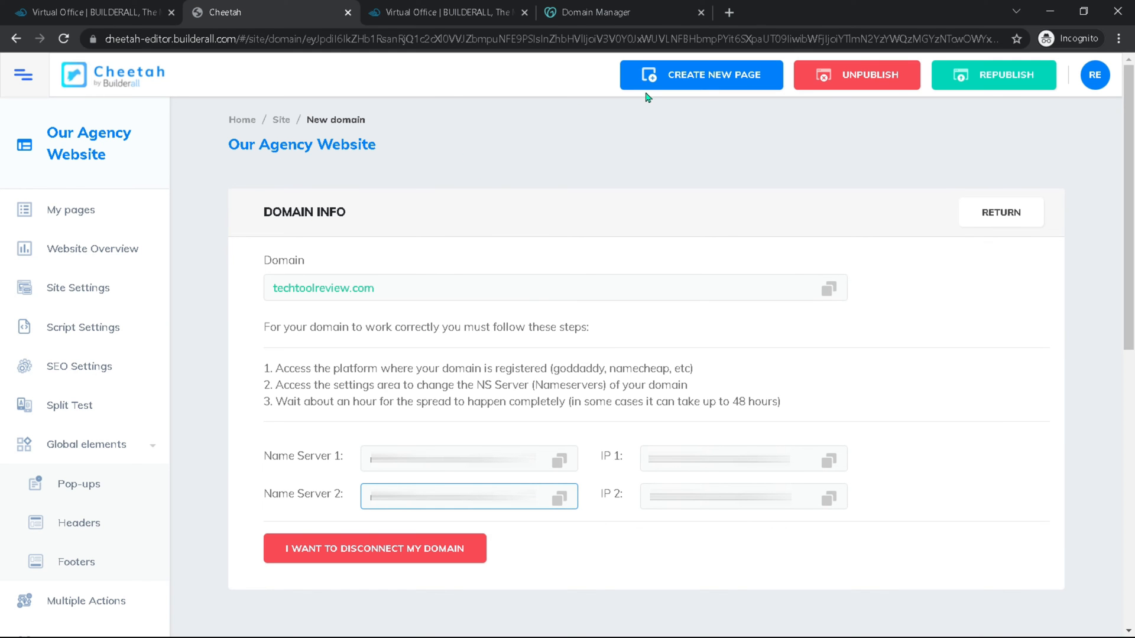
{"action": "left_click", "coordinate": [113, 14]}
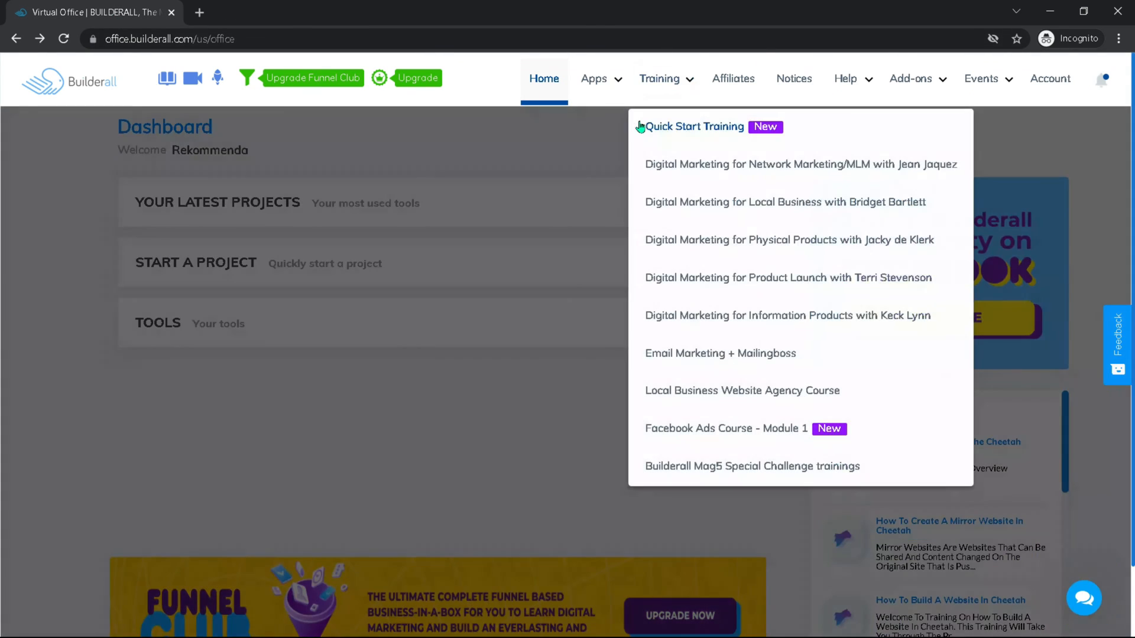
{"action": "mouse_move", "coordinate": [618, 89]}
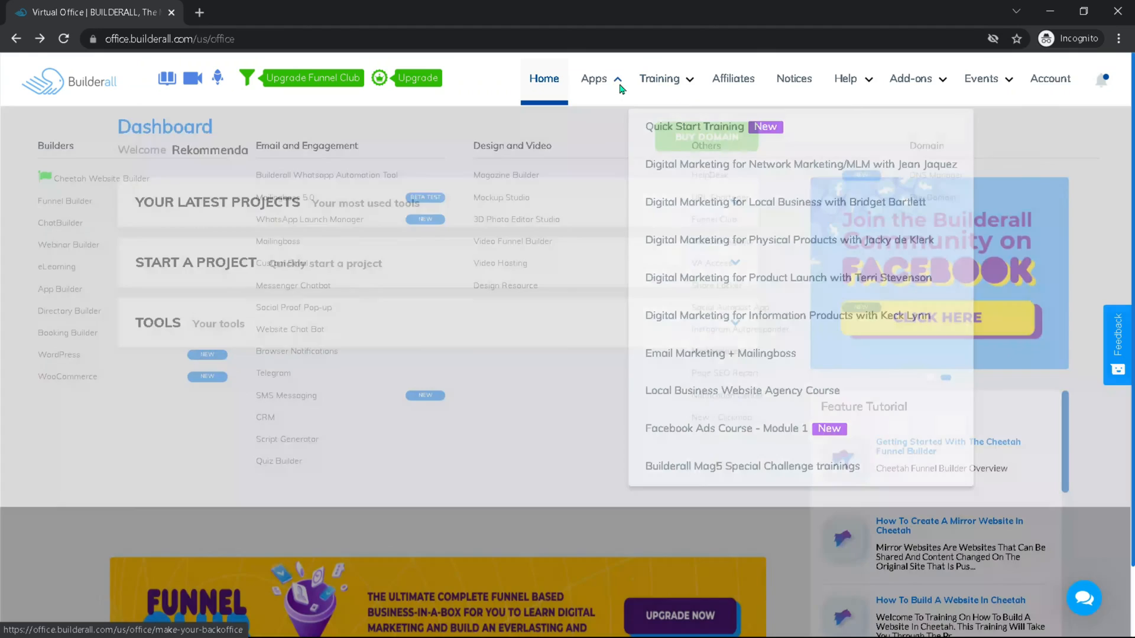
{"action": "left_click", "coordinate": [98, 181]}
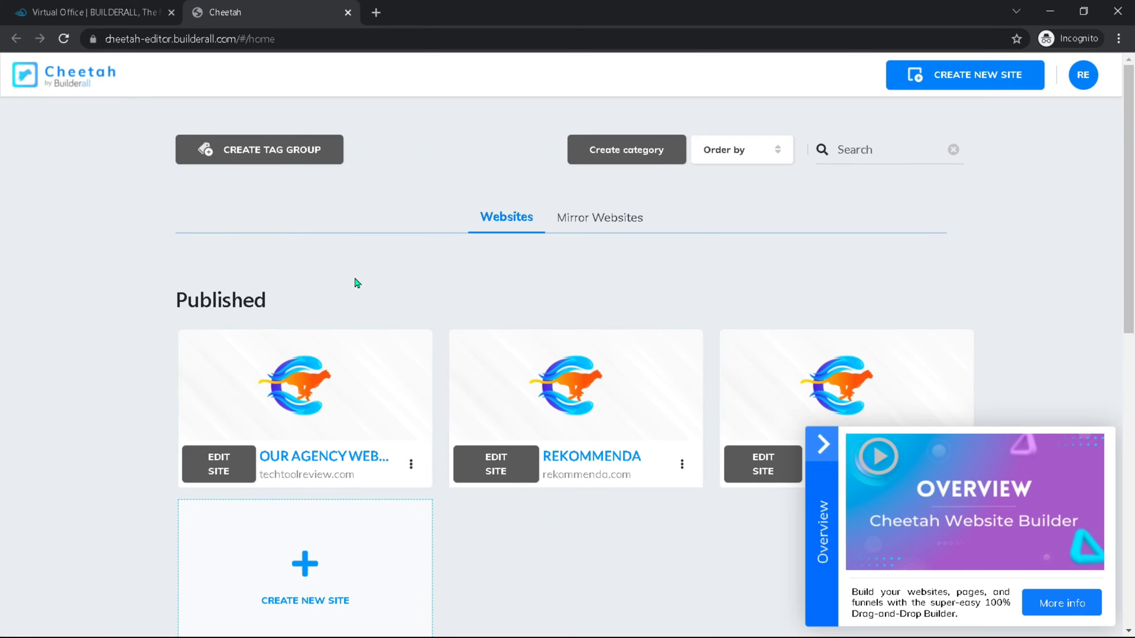
Step: Collapse the Overview panel and open the live site of Our Agency Website at techtoolreview.com
{"action": "left_click", "coordinate": [823, 444]}
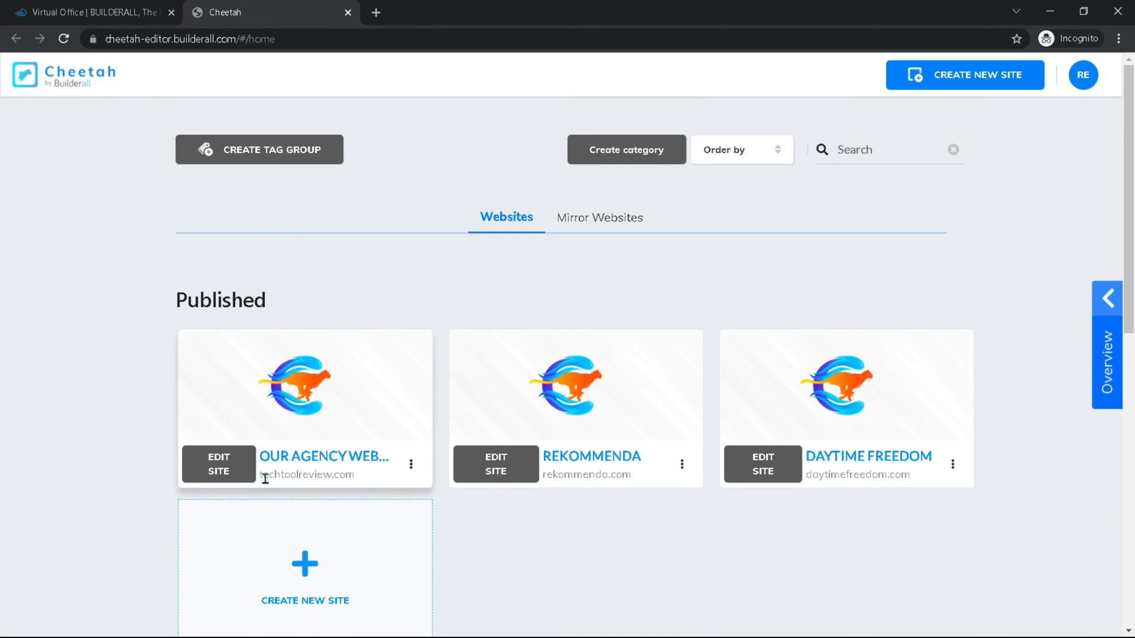
{"action": "left_click", "coordinate": [411, 466]}
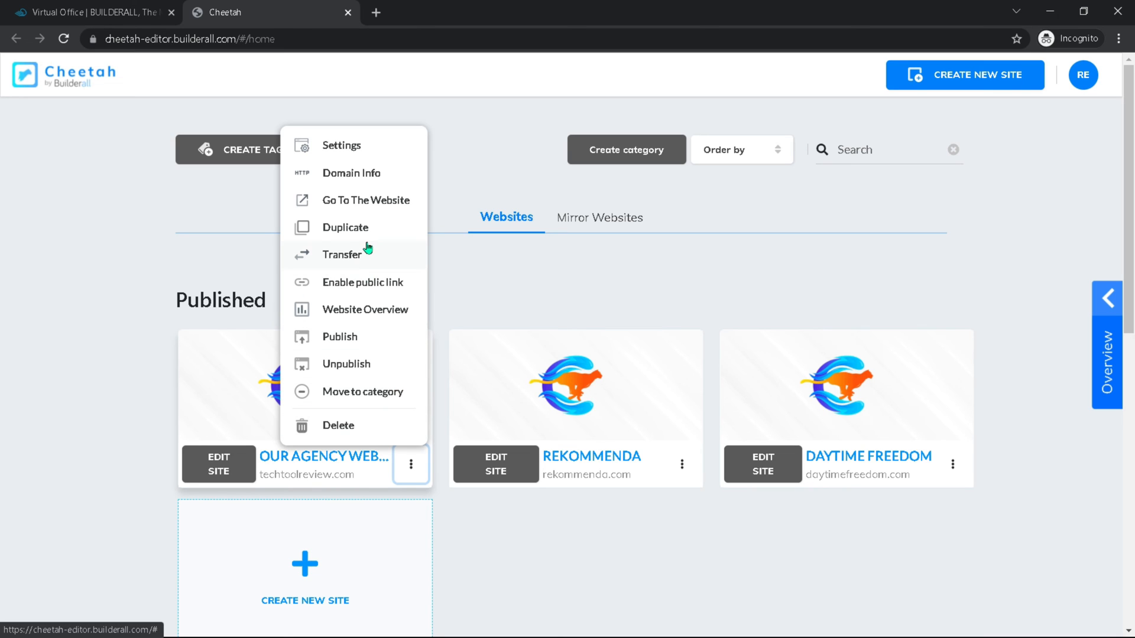
{"action": "left_click", "coordinate": [394, 205]}
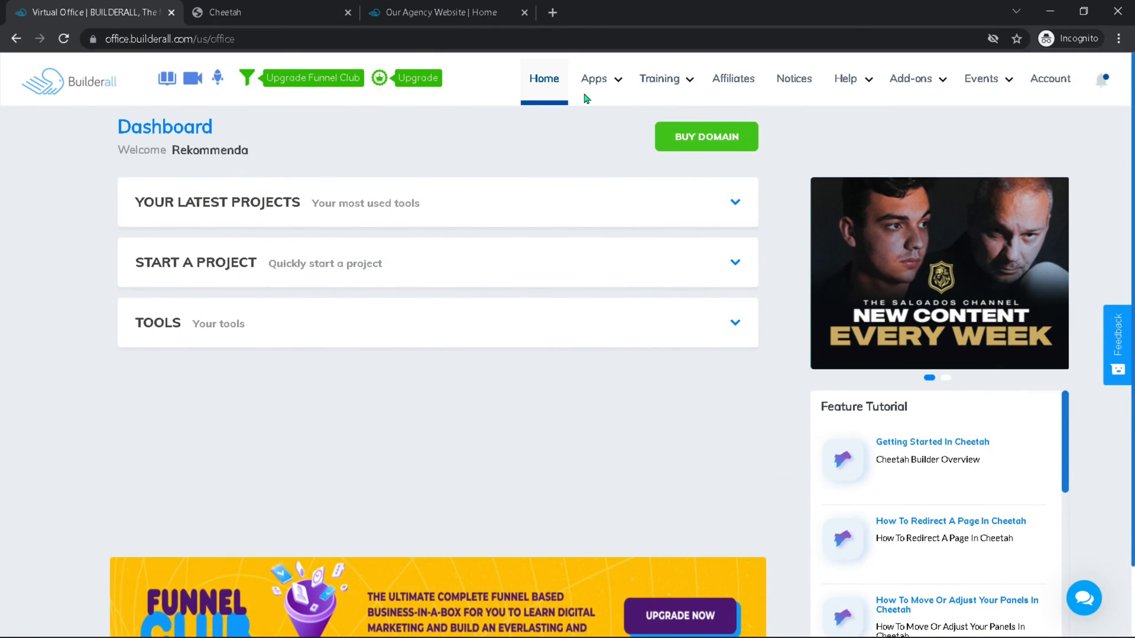
Step: Open the Builderall DNS Manager and examine the management options and details of techtoolreview.com
{"action": "mouse_move", "coordinate": [604, 84]}
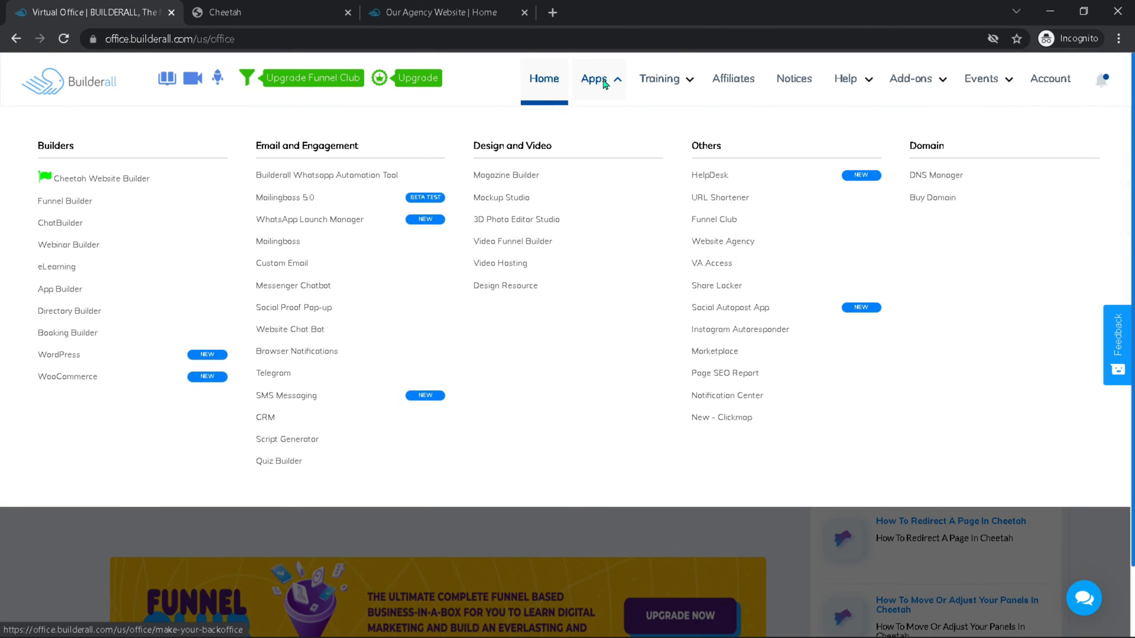
{"action": "left_click", "coordinate": [940, 180]}
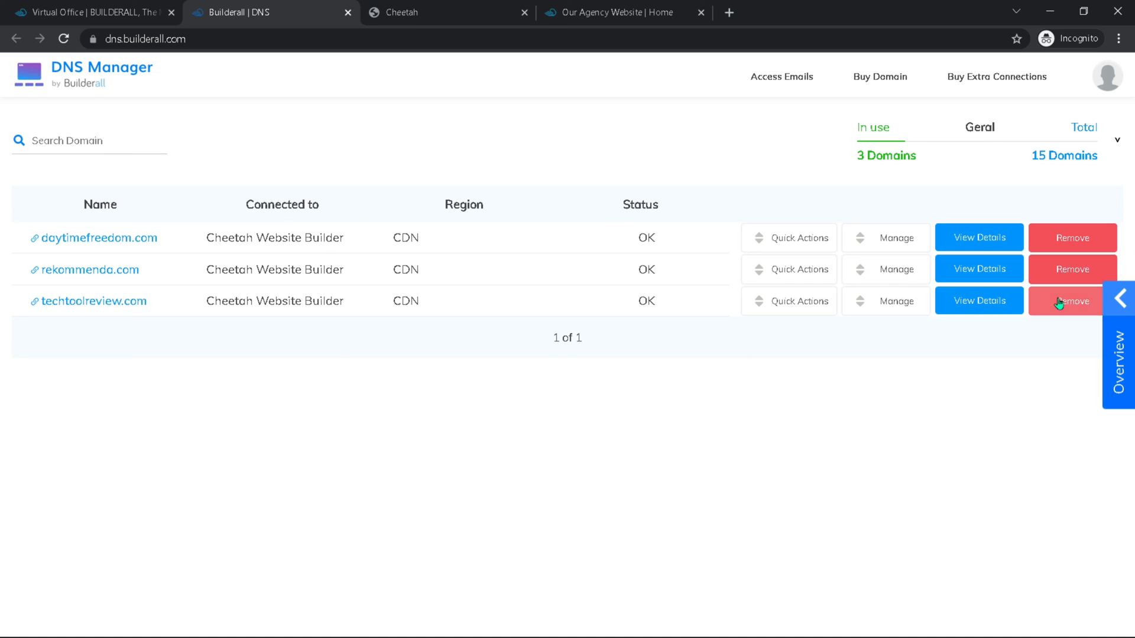
{"action": "left_click", "coordinate": [882, 305]}
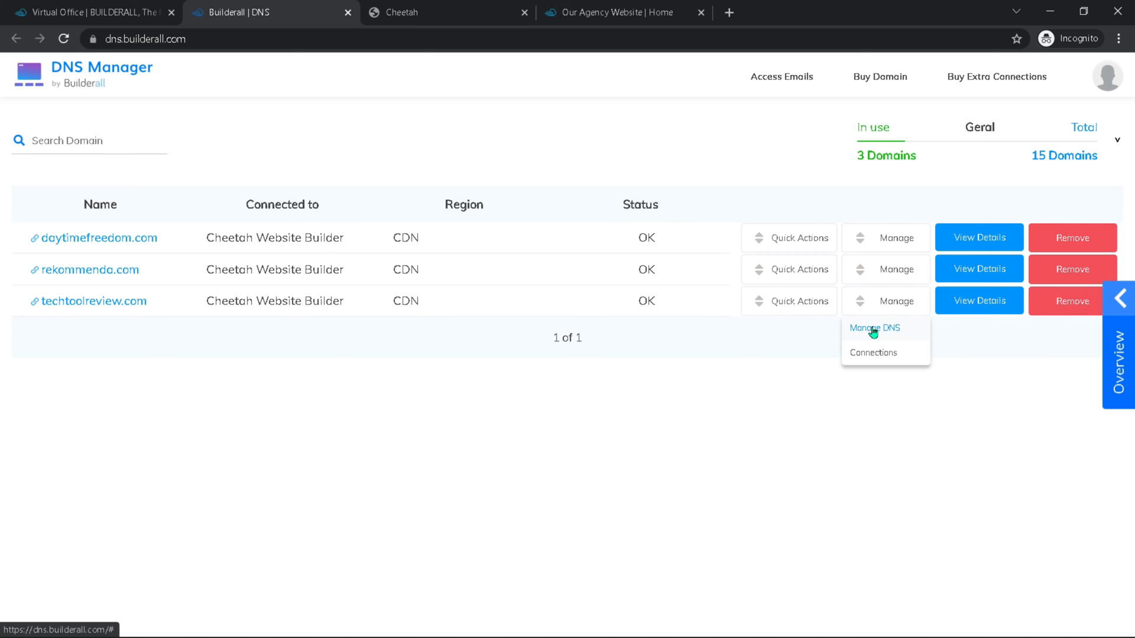
{"action": "left_click", "coordinate": [758, 385]}
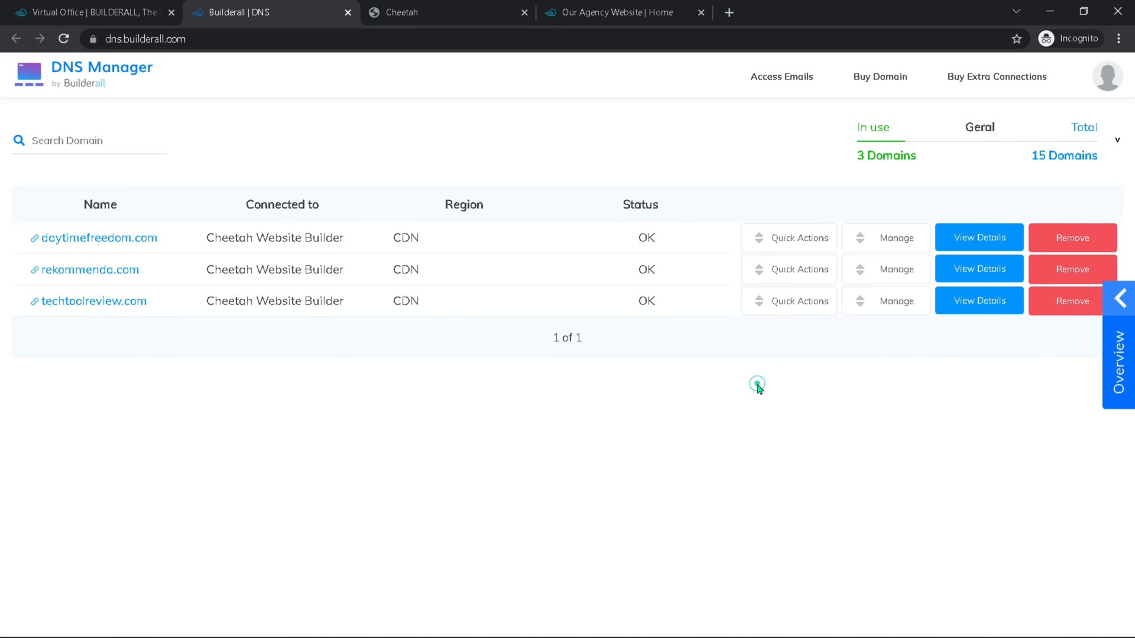
{"action": "left_click", "coordinate": [983, 305]}
Step: Create a new Cheetah site from the NL021US-ES professional template, save it and skip the dashboard tour
{"action": "left_click", "coordinate": [434, 13]}
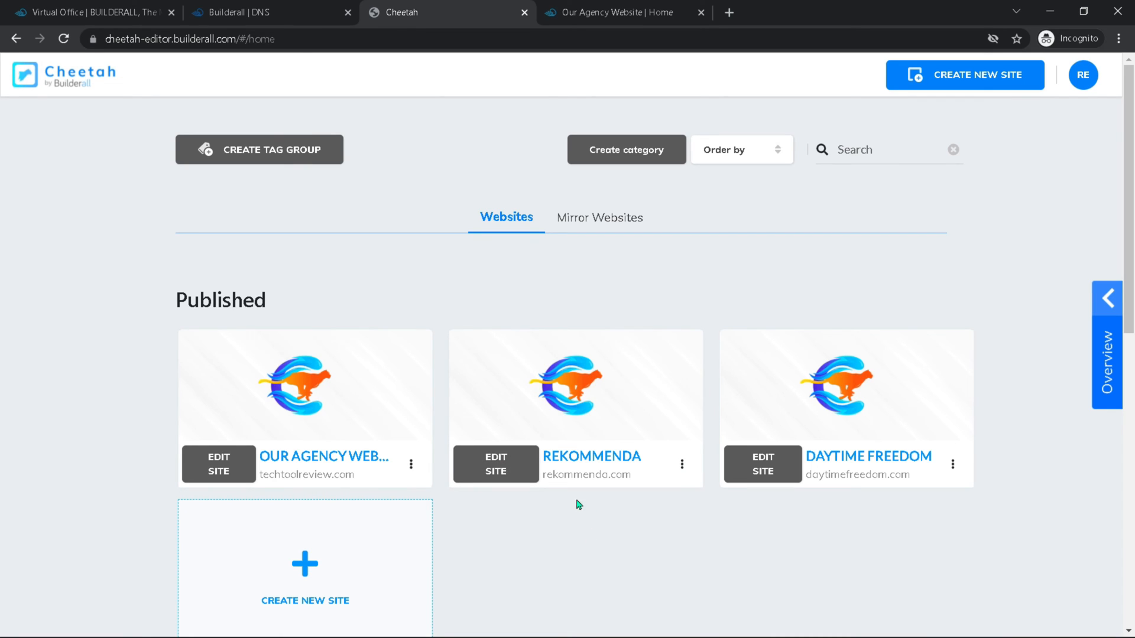
{"action": "left_click", "coordinate": [306, 568]}
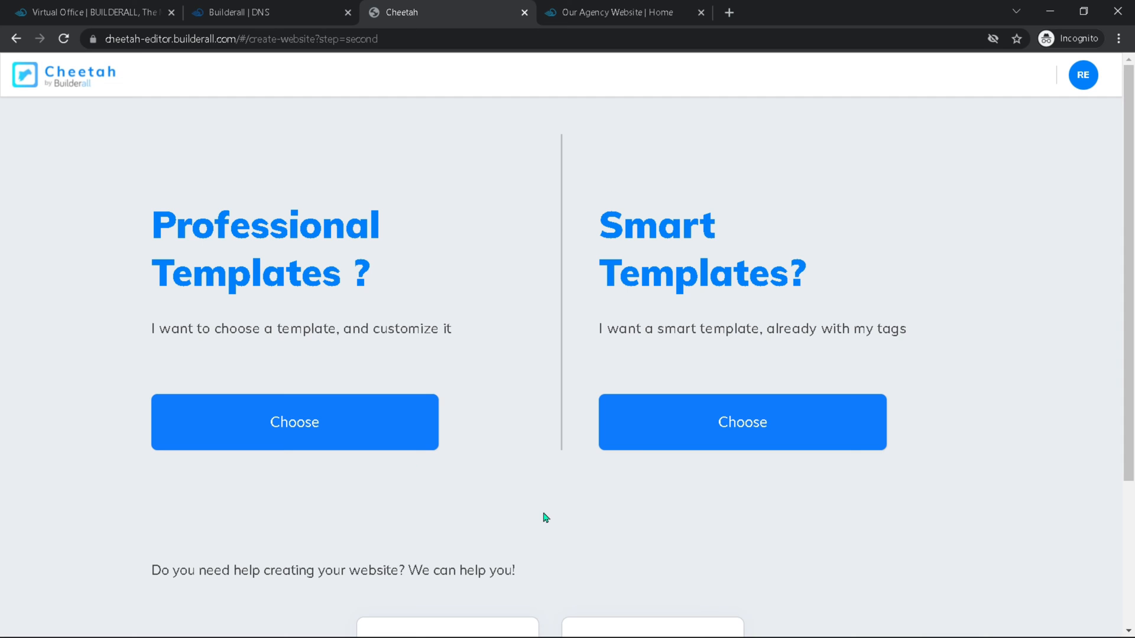
{"action": "left_click", "coordinate": [273, 421]}
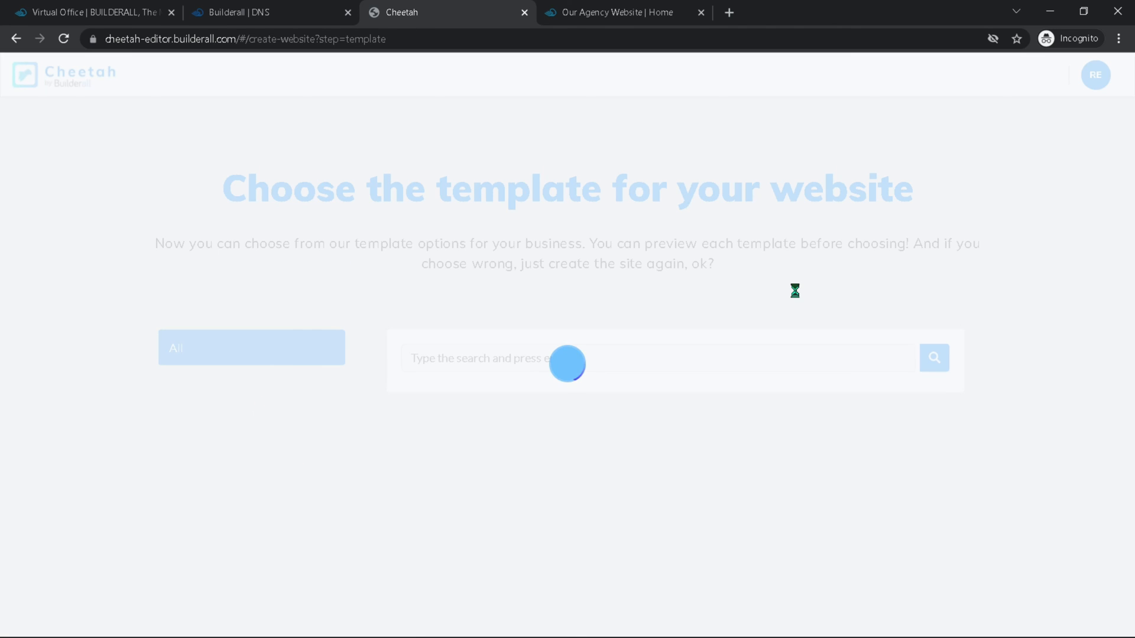
{"action": "mouse_move", "coordinate": [471, 472]}
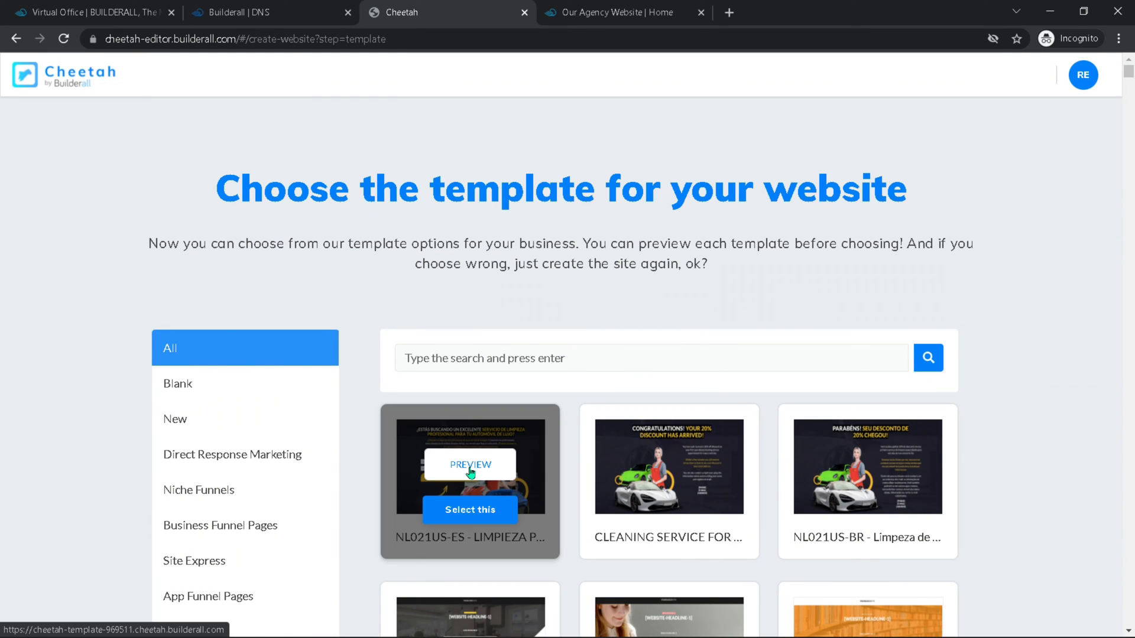
{"action": "left_click", "coordinate": [463, 521]}
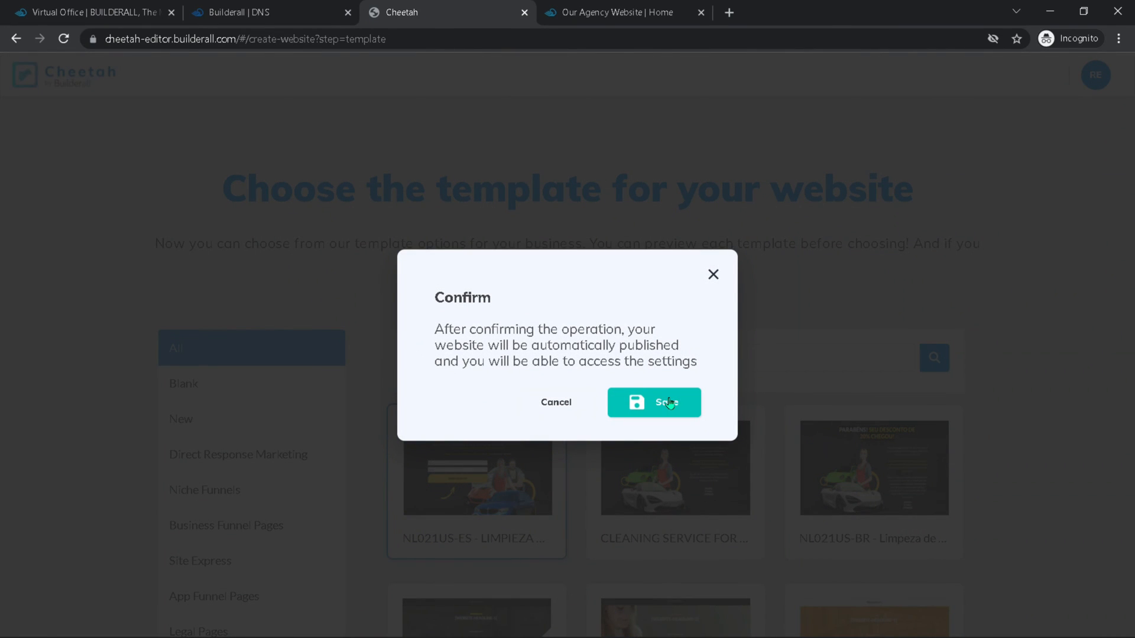
{"action": "left_click", "coordinate": [669, 402]}
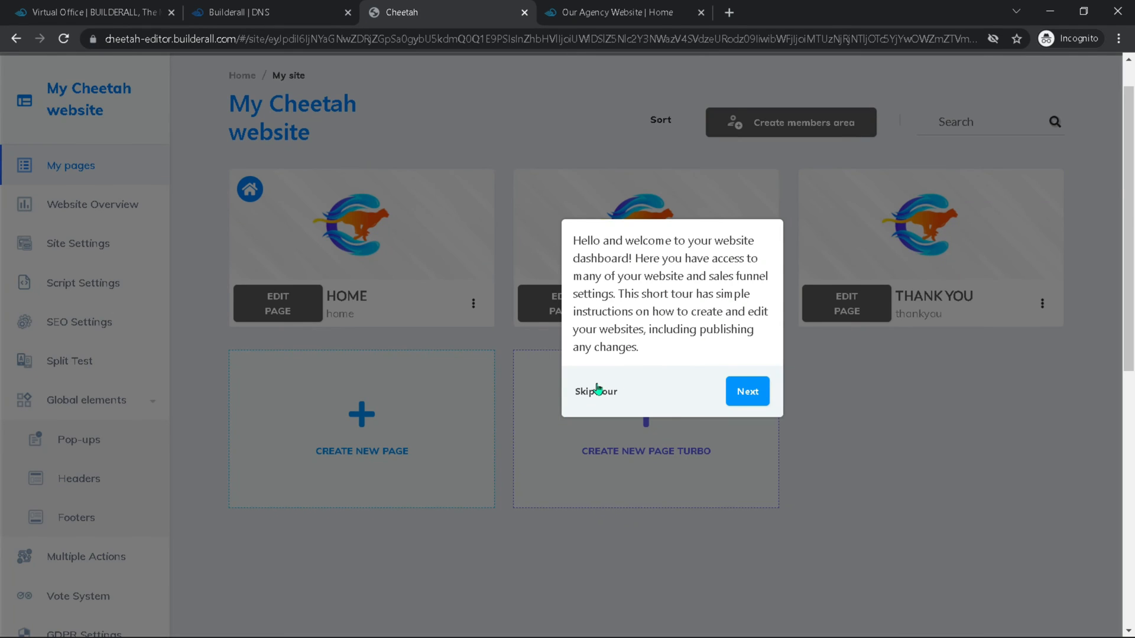
{"action": "left_click", "coordinate": [597, 388]}
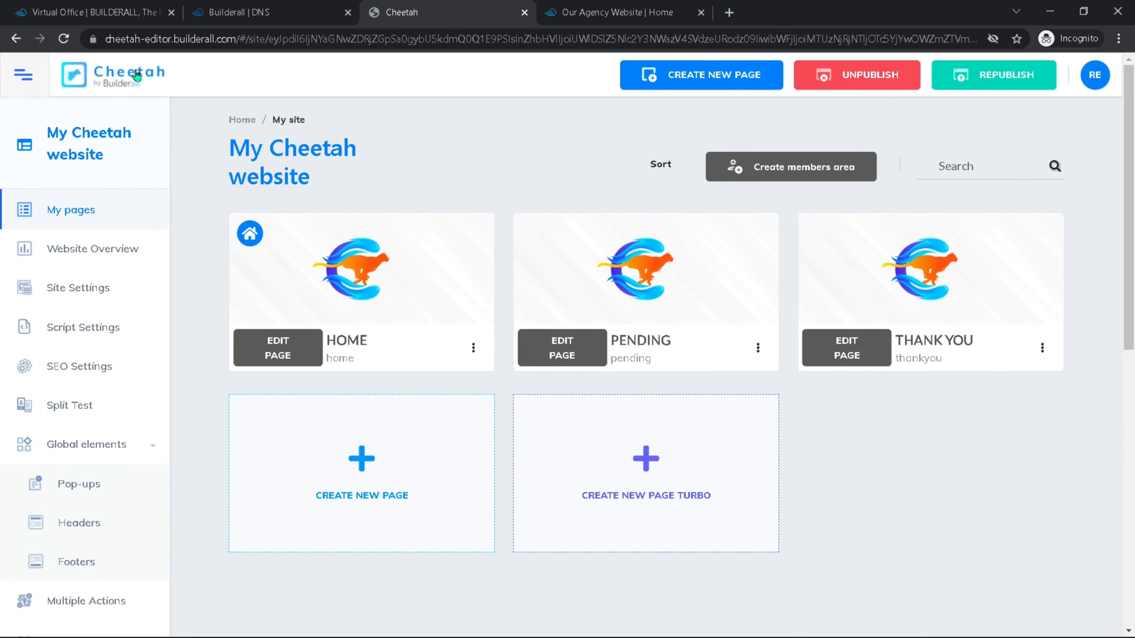
Step: Connect the subdomain great.techtoolreview.com to My Cheetah website and confirm the connection
{"action": "left_click", "coordinate": [136, 71]}
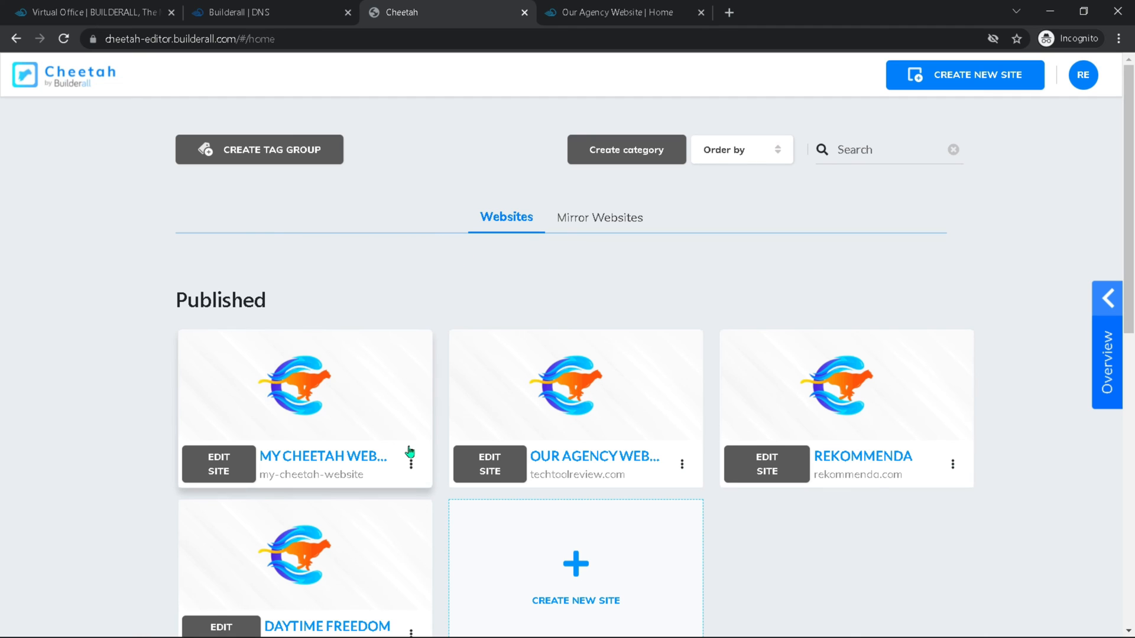
{"action": "left_click", "coordinate": [411, 467]}
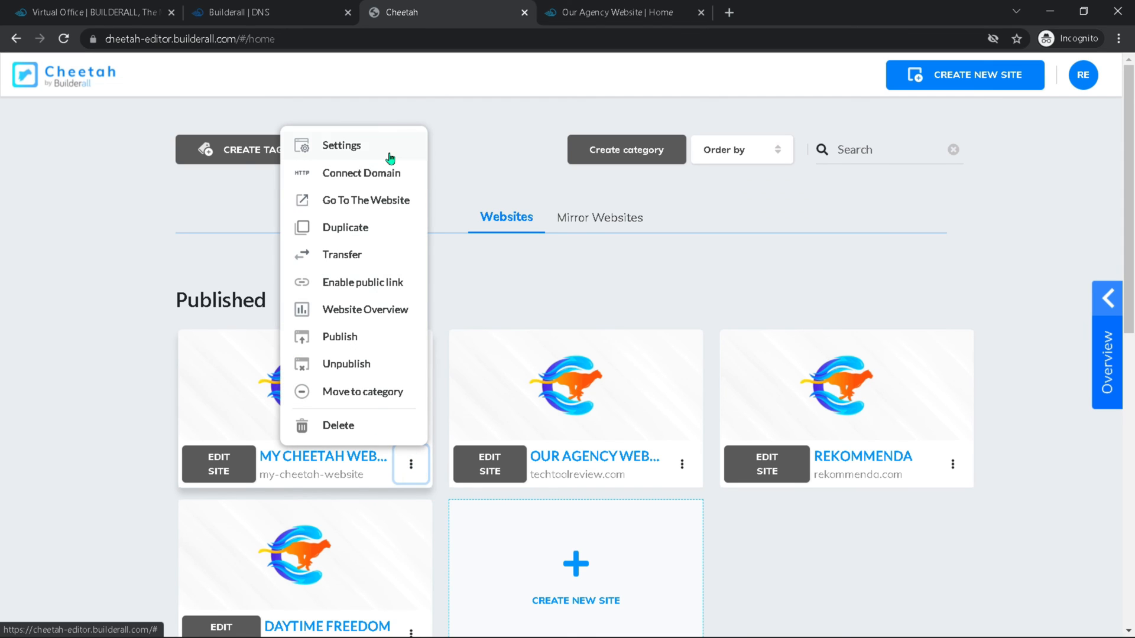
{"action": "left_click", "coordinate": [366, 173]}
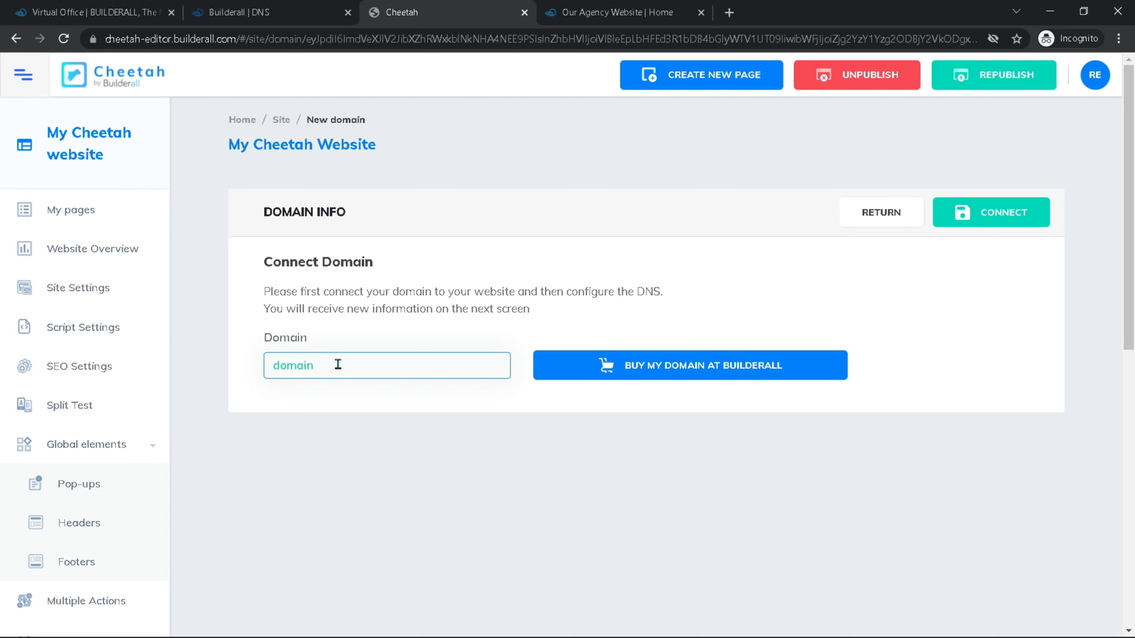
{"action": "type", "text": "se"}
{"action": "key", "text": "BackSpace"}
{"action": "type", "text": "g"}
{"action": "type", "text": "reat.techtoolreview.com"}
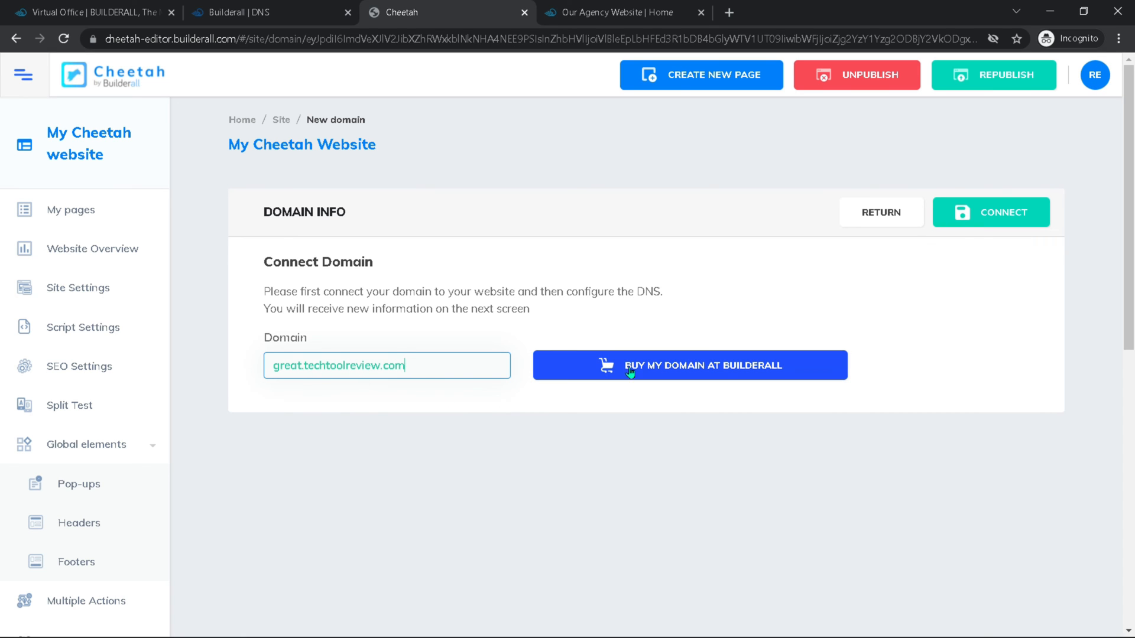
{"action": "left_click", "coordinate": [994, 212]}
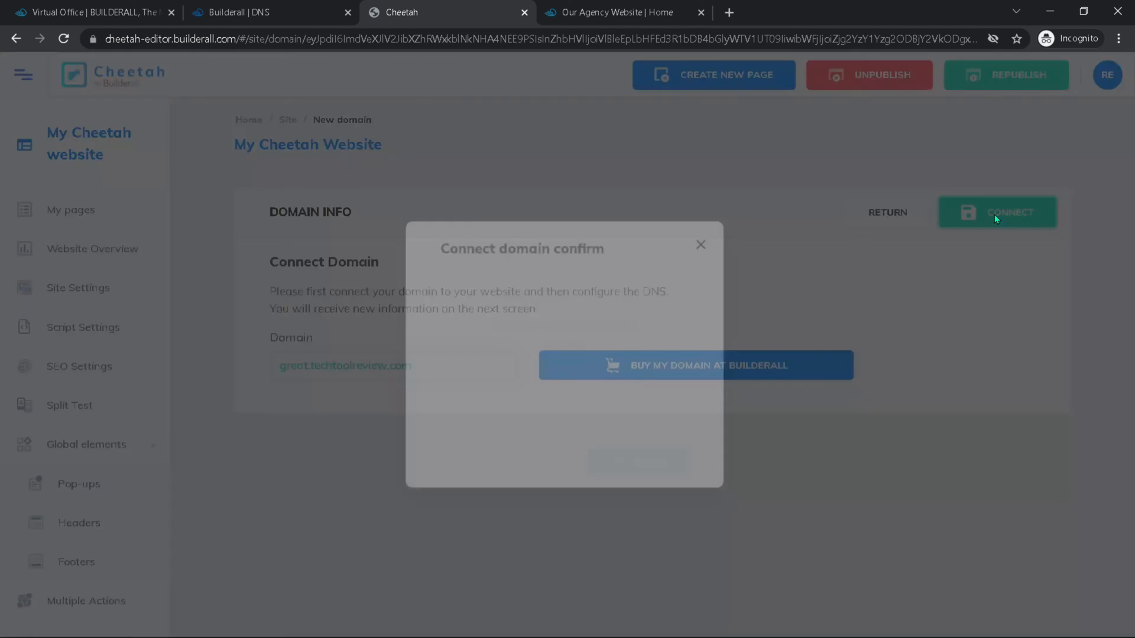
{"action": "left_click", "coordinate": [650, 450]}
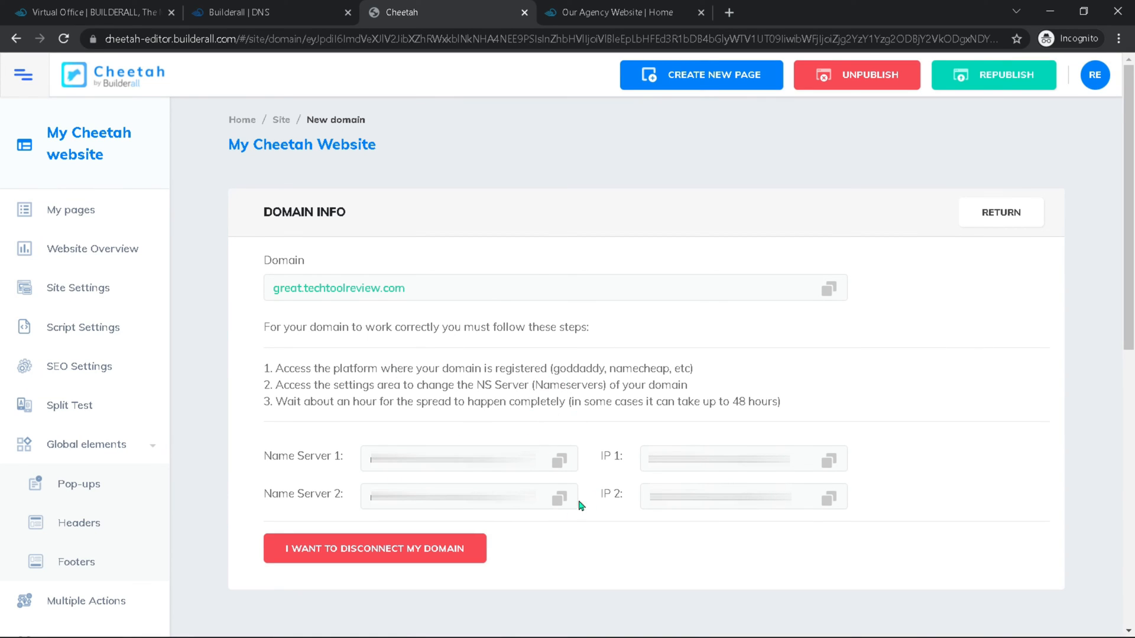
Step: Republish My Cheetah website and open its live site from the site list
{"action": "left_click", "coordinate": [999, 90]}
{"action": "left_click", "coordinate": [140, 74]}
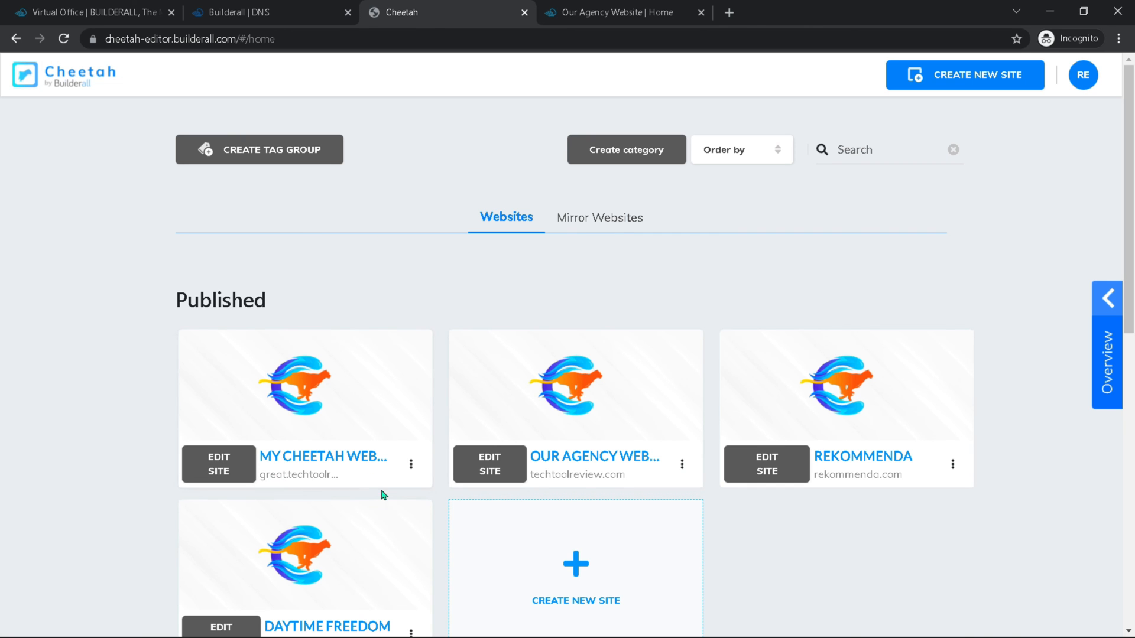
{"action": "left_click", "coordinate": [411, 464]}
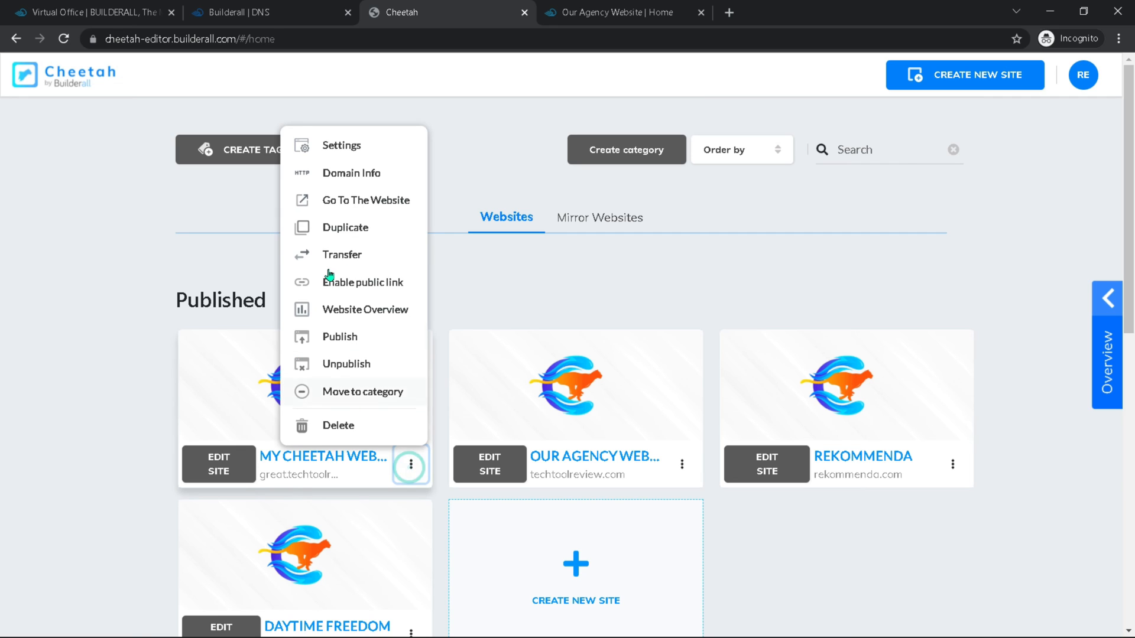
{"action": "left_click", "coordinate": [366, 201]}
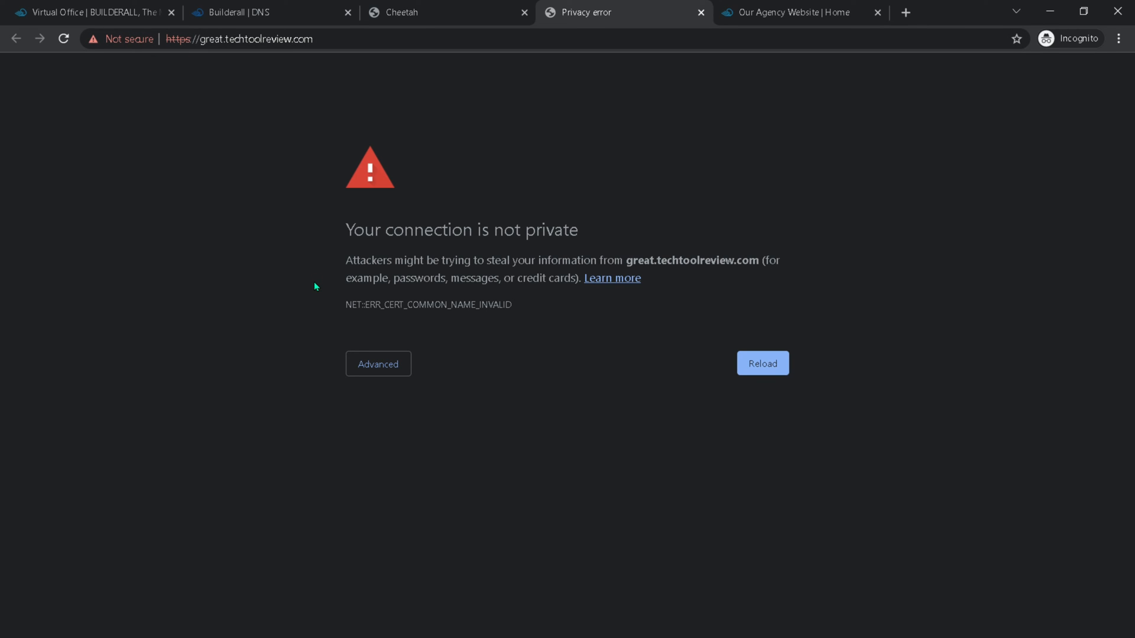
Step: Close the extra browser tabs and reopen the live site of My Cheetah website
{"action": "key", "text": "ctrl+w"}
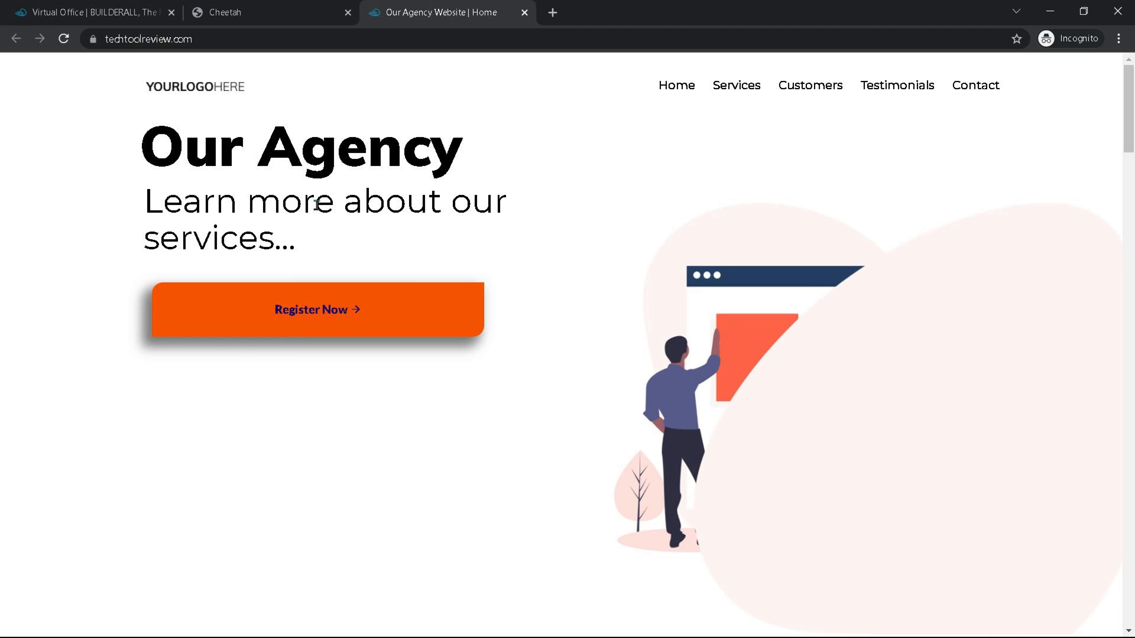
{"action": "key", "text": "ctrl+w"}
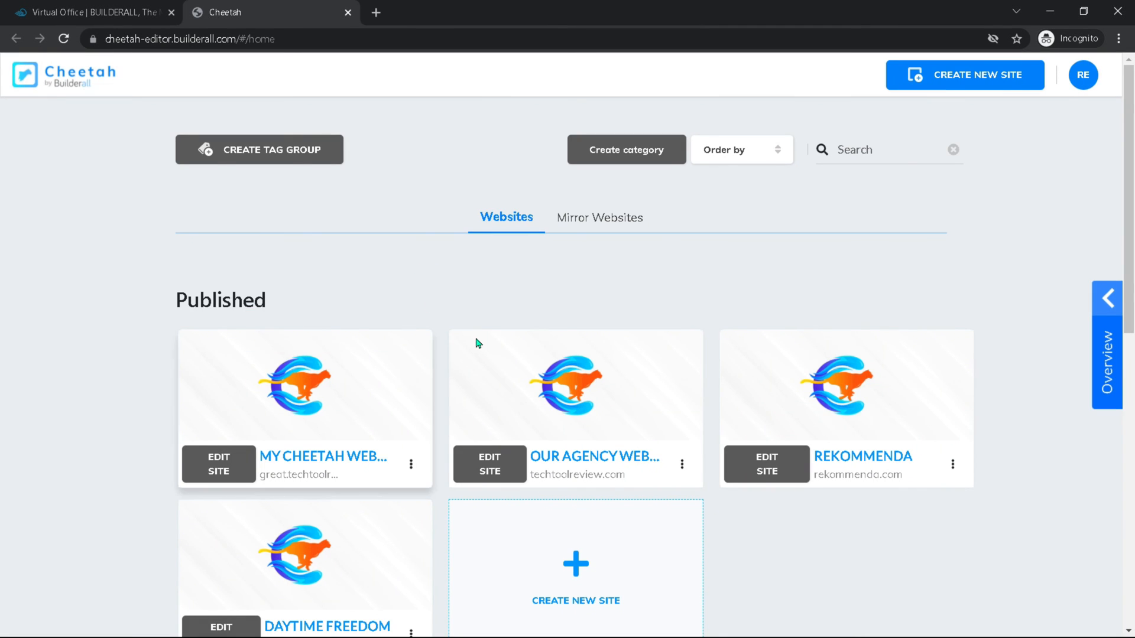
{"action": "left_click", "coordinate": [411, 467]}
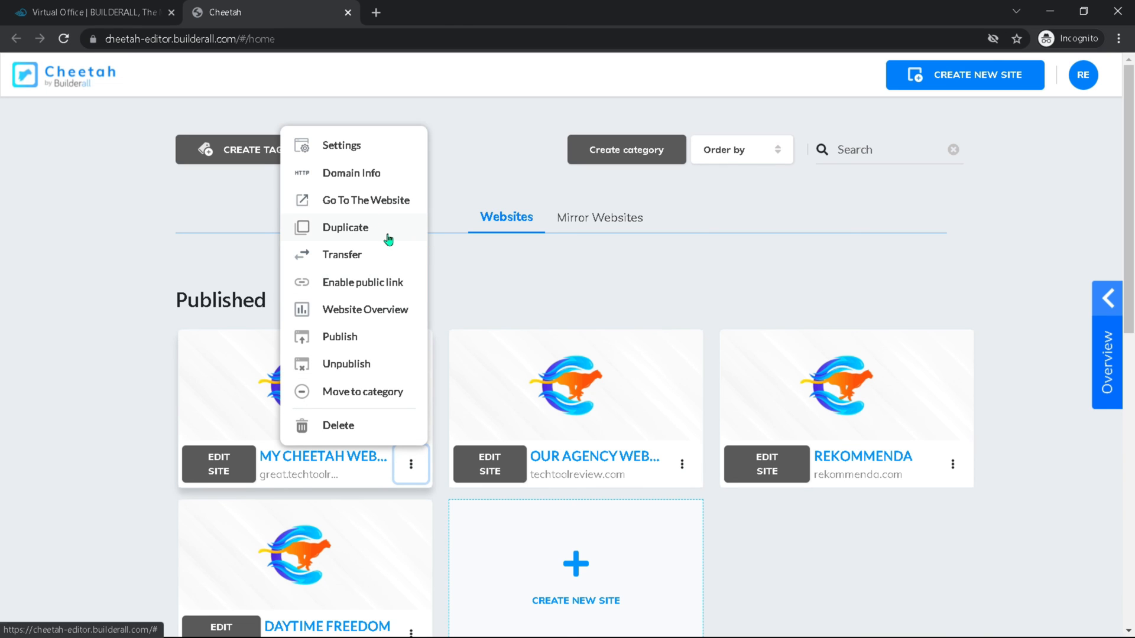
{"action": "left_click", "coordinate": [372, 203]}
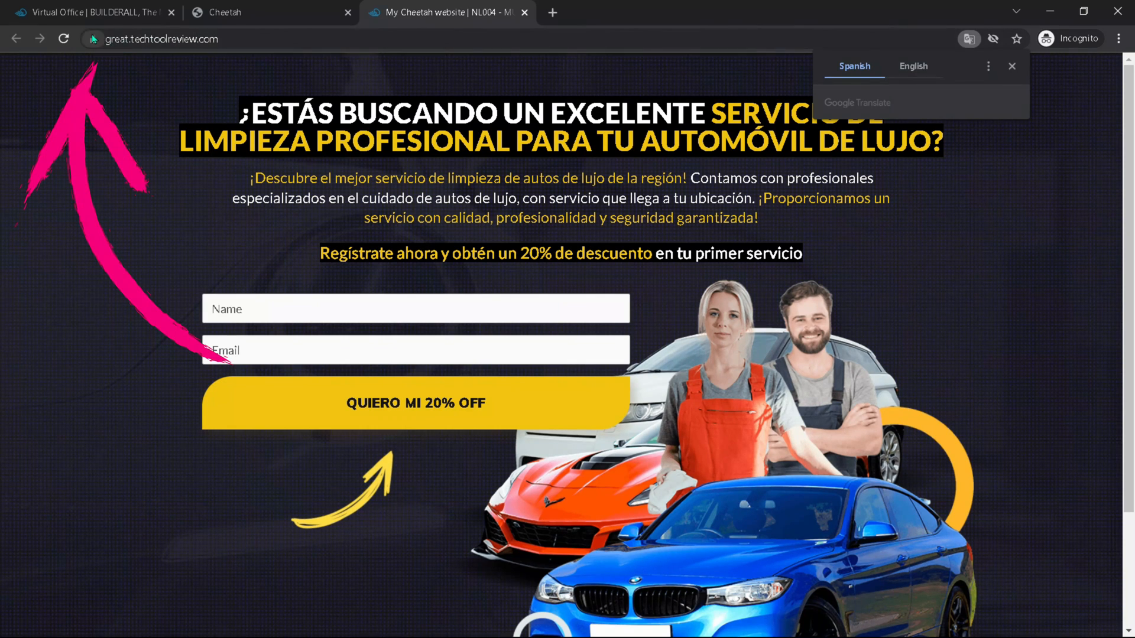
Step: Translate the live page at great.techtoolreview.com from Spanish into English and close its tab
{"action": "left_click", "coordinate": [914, 66]}
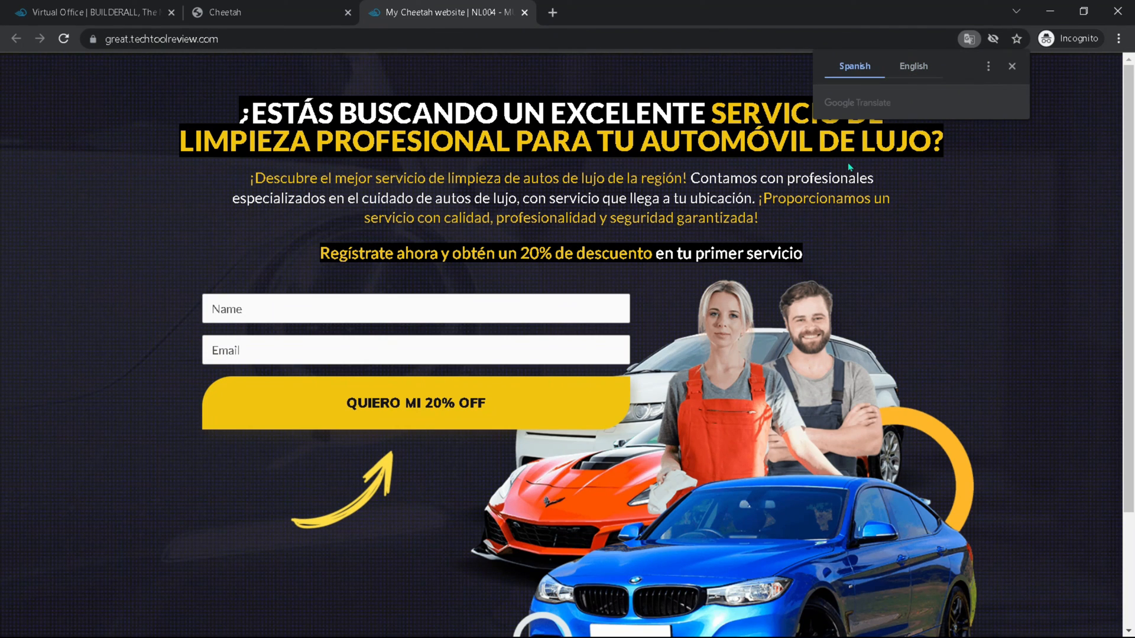
{"action": "left_click", "coordinate": [918, 67]}
{"action": "left_click", "coordinate": [1012, 67]}
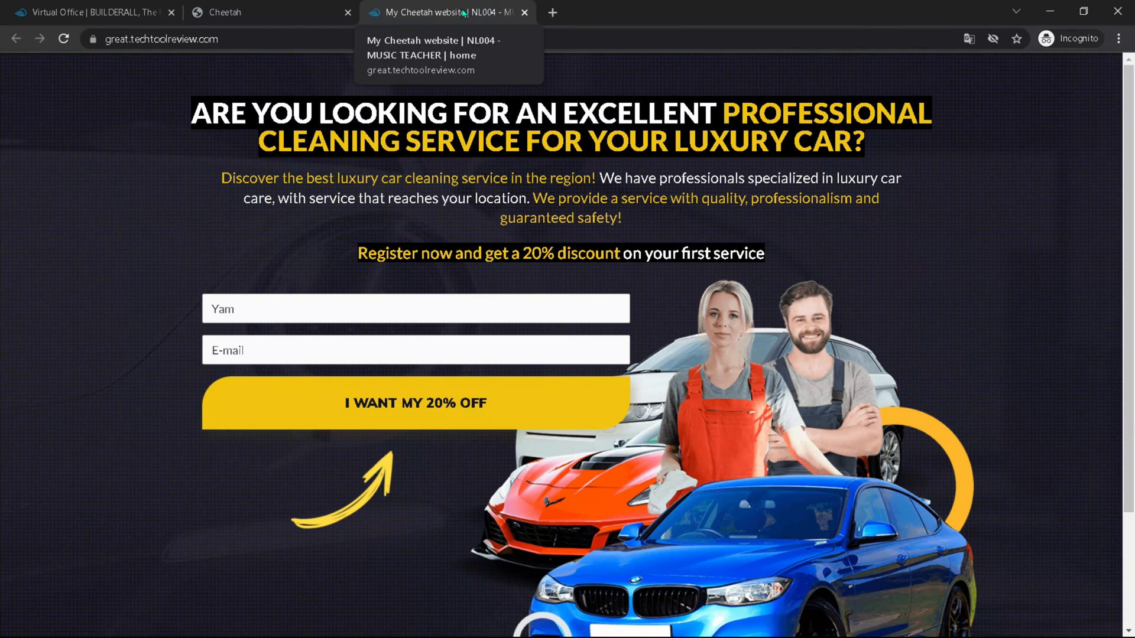
{"action": "left_click", "coordinate": [524, 12]}
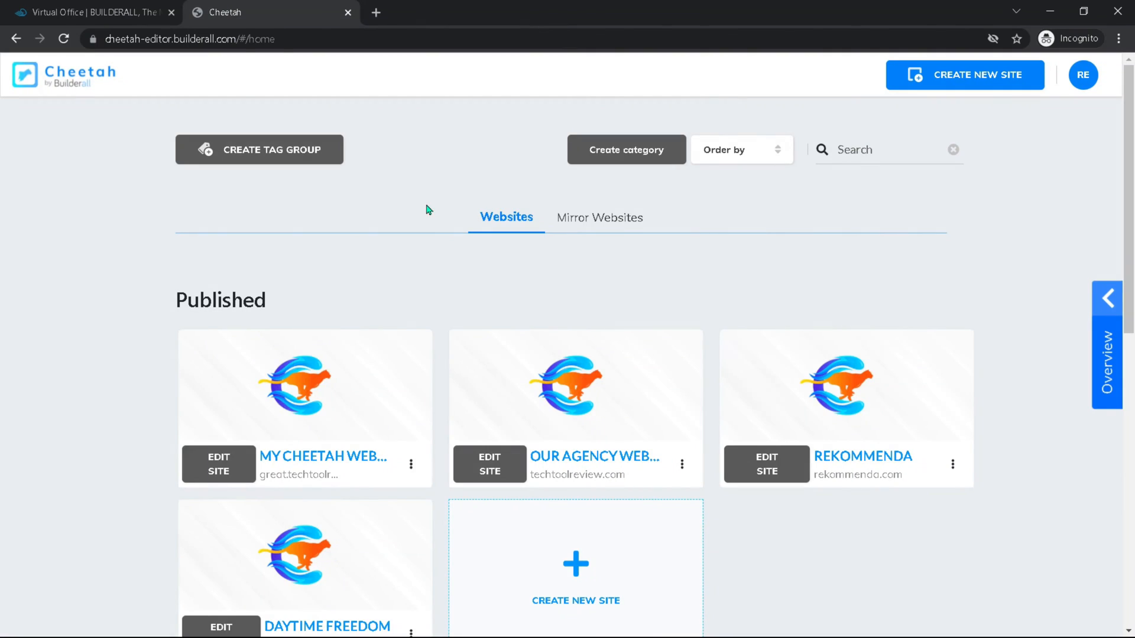
Step: Unpublish My Cheetah website and check the Published and Unpublished site lists
{"action": "left_click", "coordinate": [409, 469]}
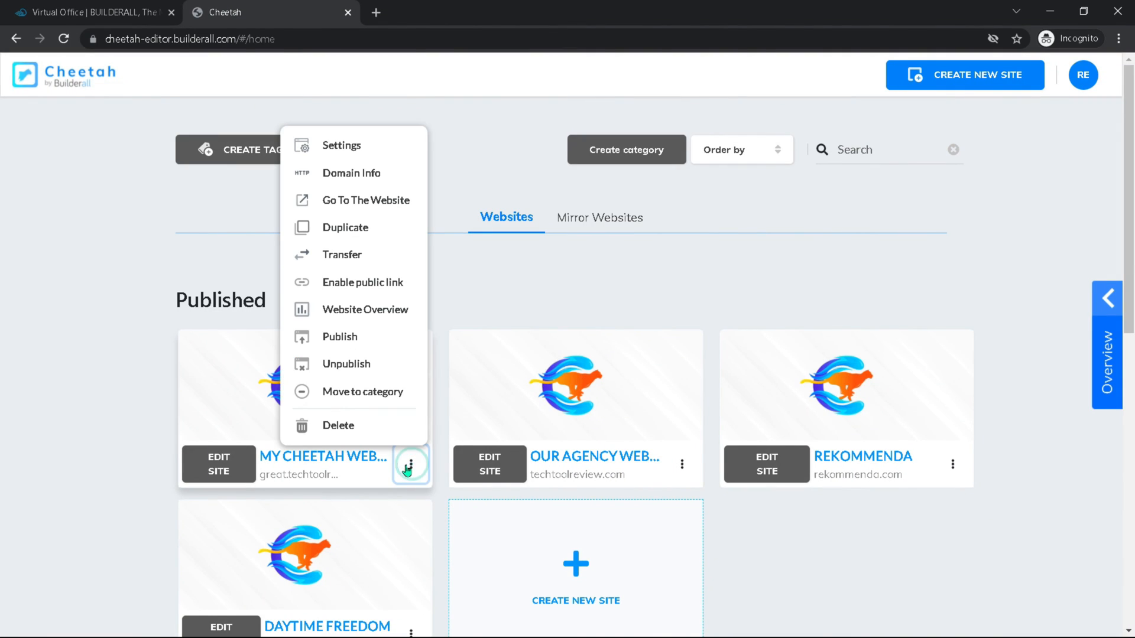
{"action": "left_click", "coordinate": [352, 370]}
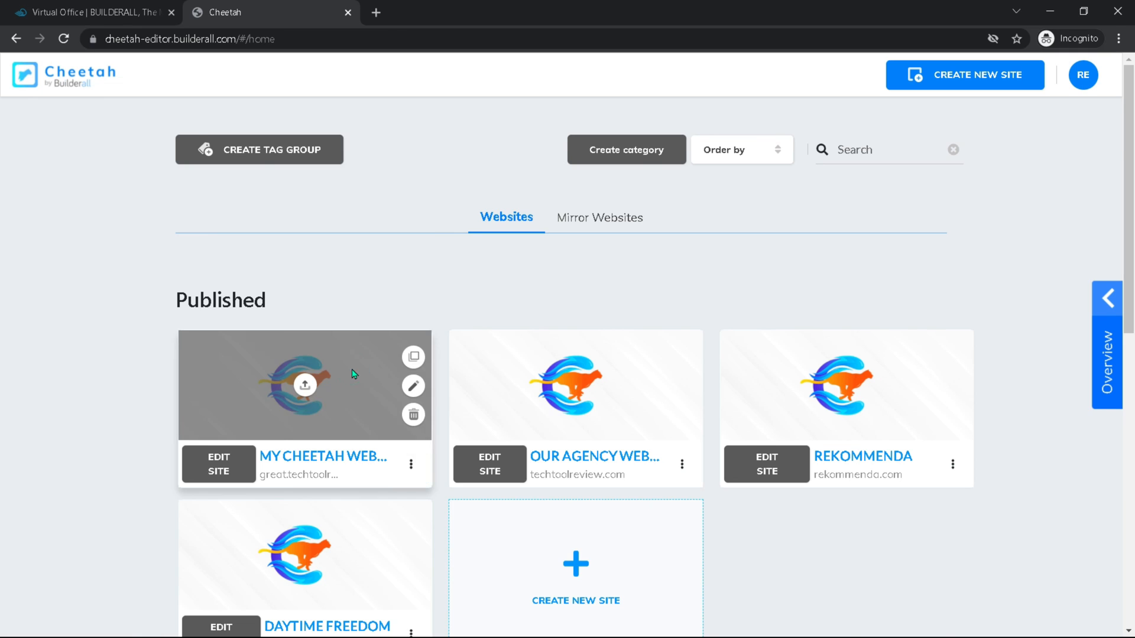
{"action": "scroll", "coordinate": [466, 279], "scroll_direction": "down", "scroll_amount": 4}
{"action": "scroll", "coordinate": [385, 363], "scroll_direction": "down", "scroll_amount": 2}
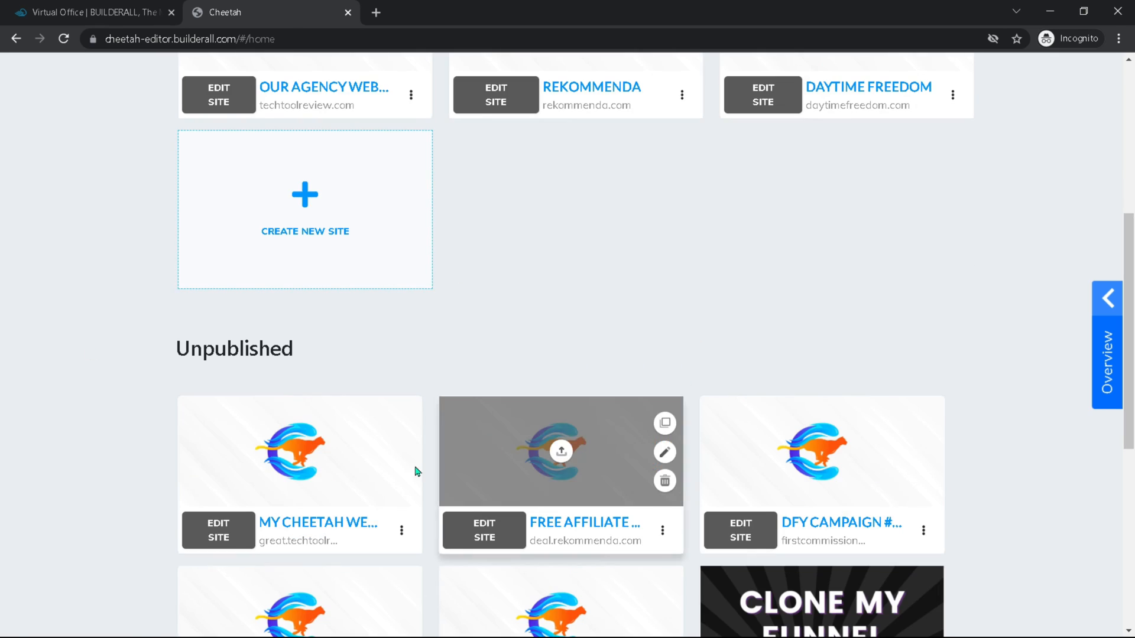
{"action": "scroll", "coordinate": [562, 359], "scroll_direction": "up", "scroll_amount": 1}
{"action": "scroll", "coordinate": [564, 370], "scroll_direction": "up", "scroll_amount": 1}
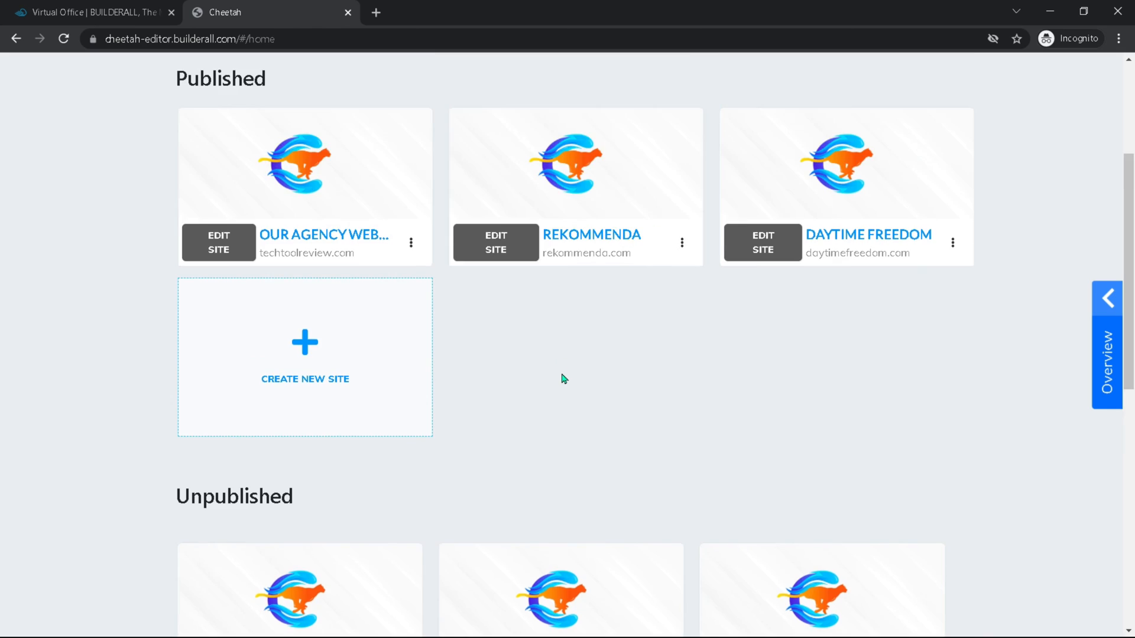
{"action": "scroll", "coordinate": [564, 378], "scroll_direction": "up", "scroll_amount": 3}
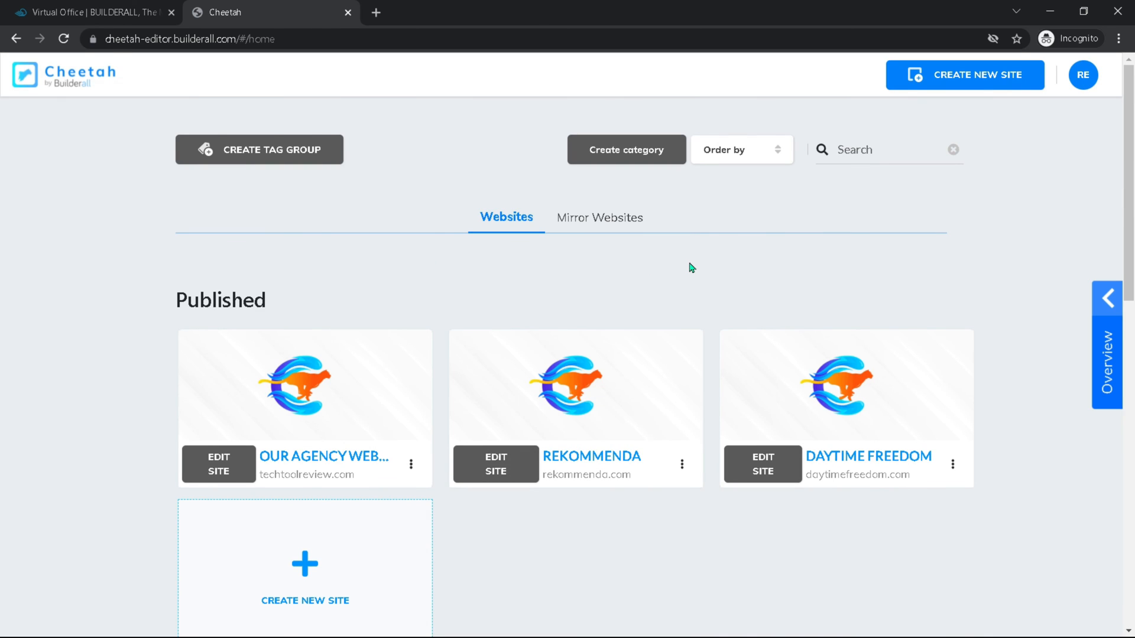